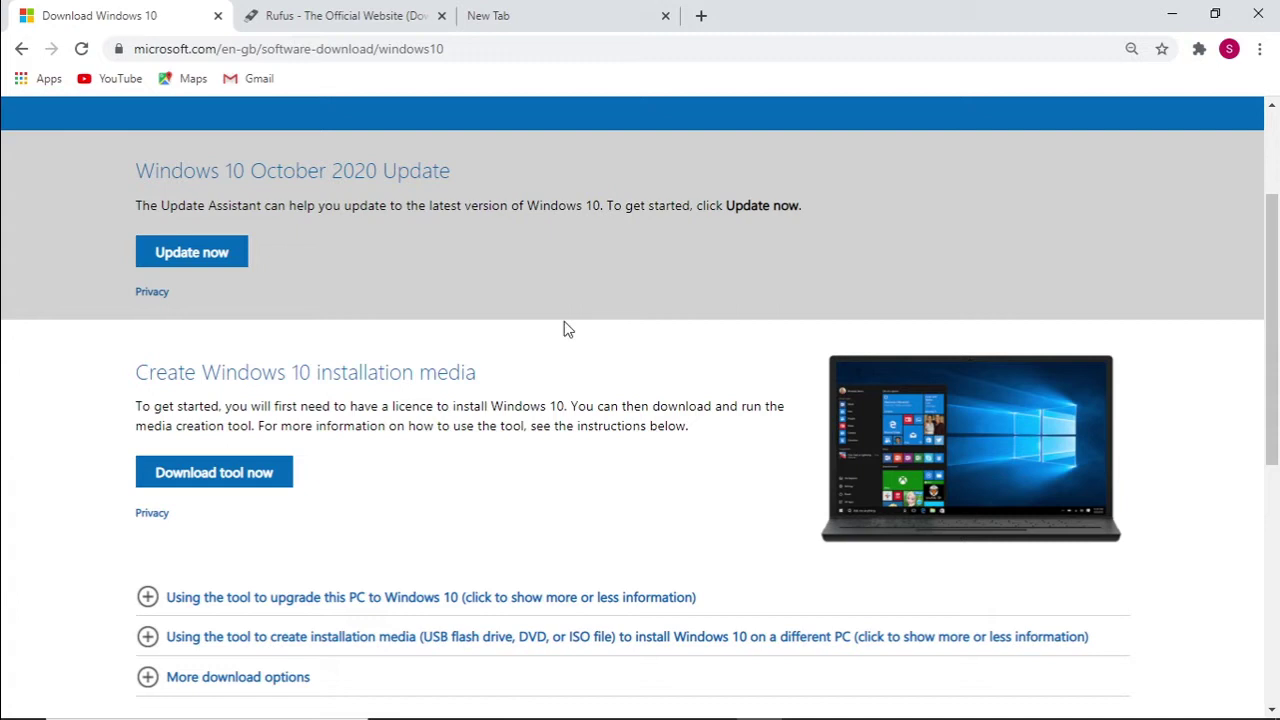
# - Download and start the Windows 10 media creation tool, accepting its license terms
pyautogui.click(238, 480)
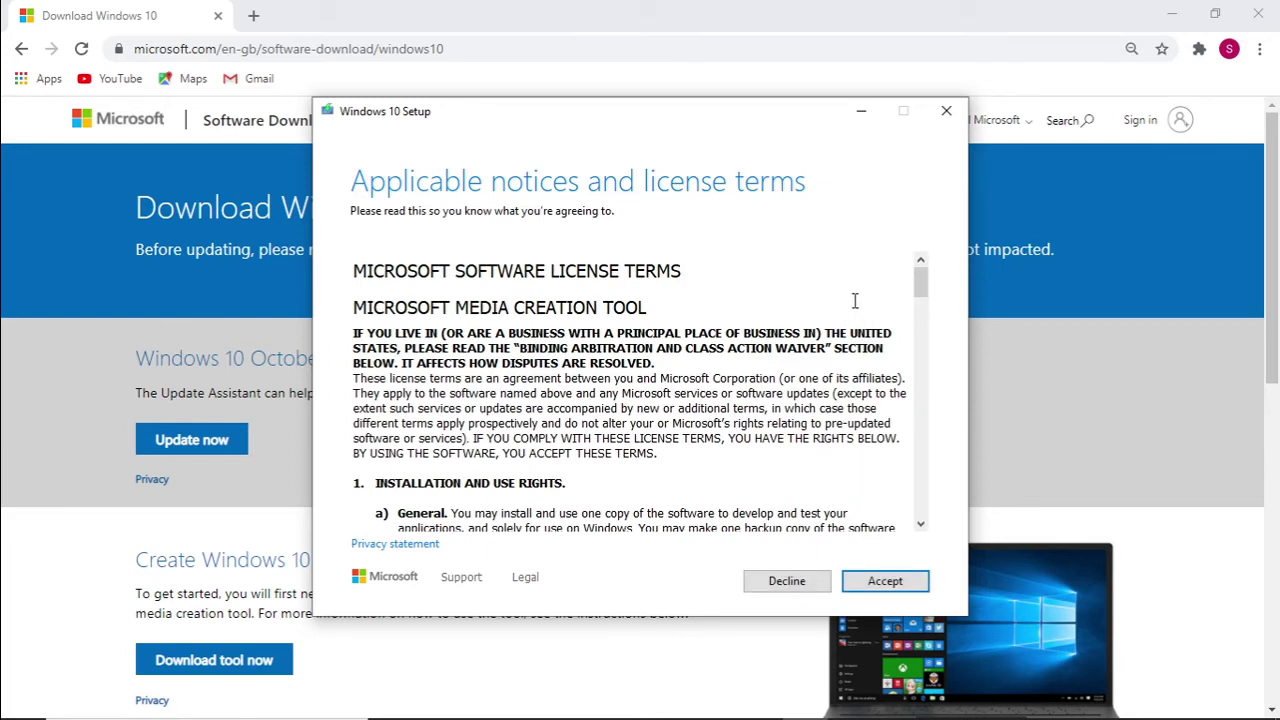
pyautogui.click(887, 580)
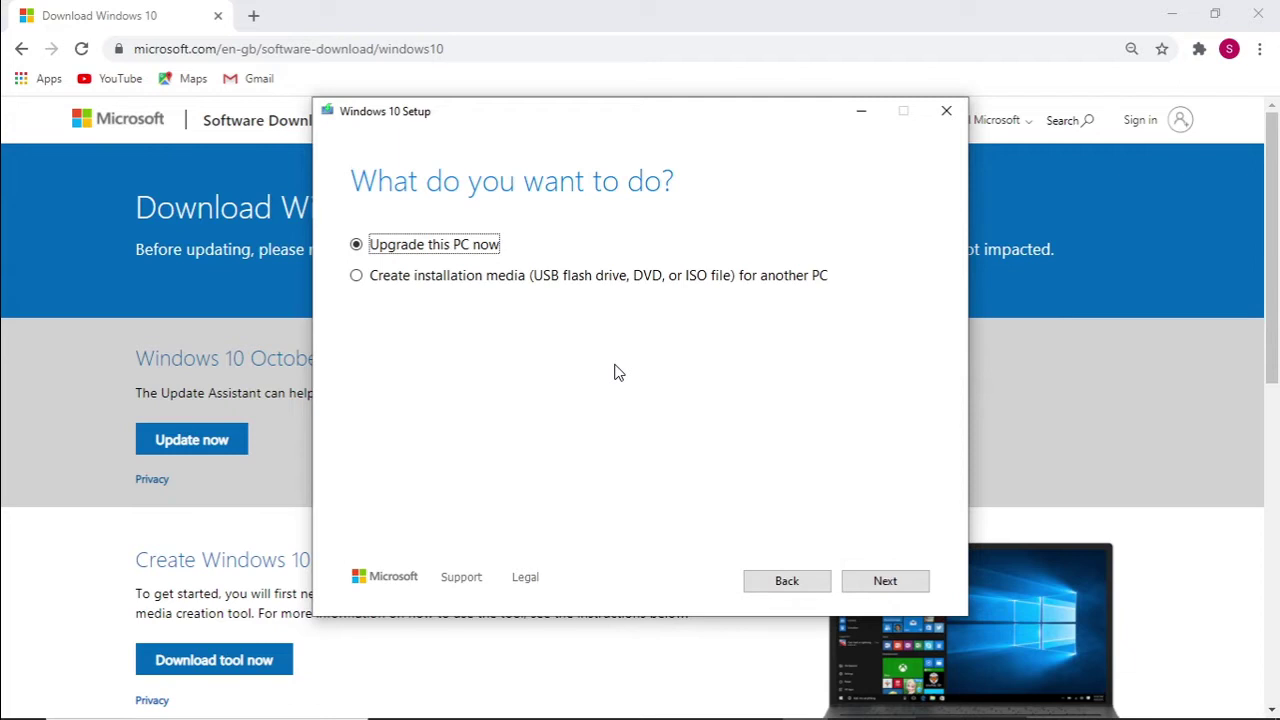
# - Choose to create installation media for another PC, with the recommended options turned off and the architecture set to Both
pyautogui.click(442, 283)
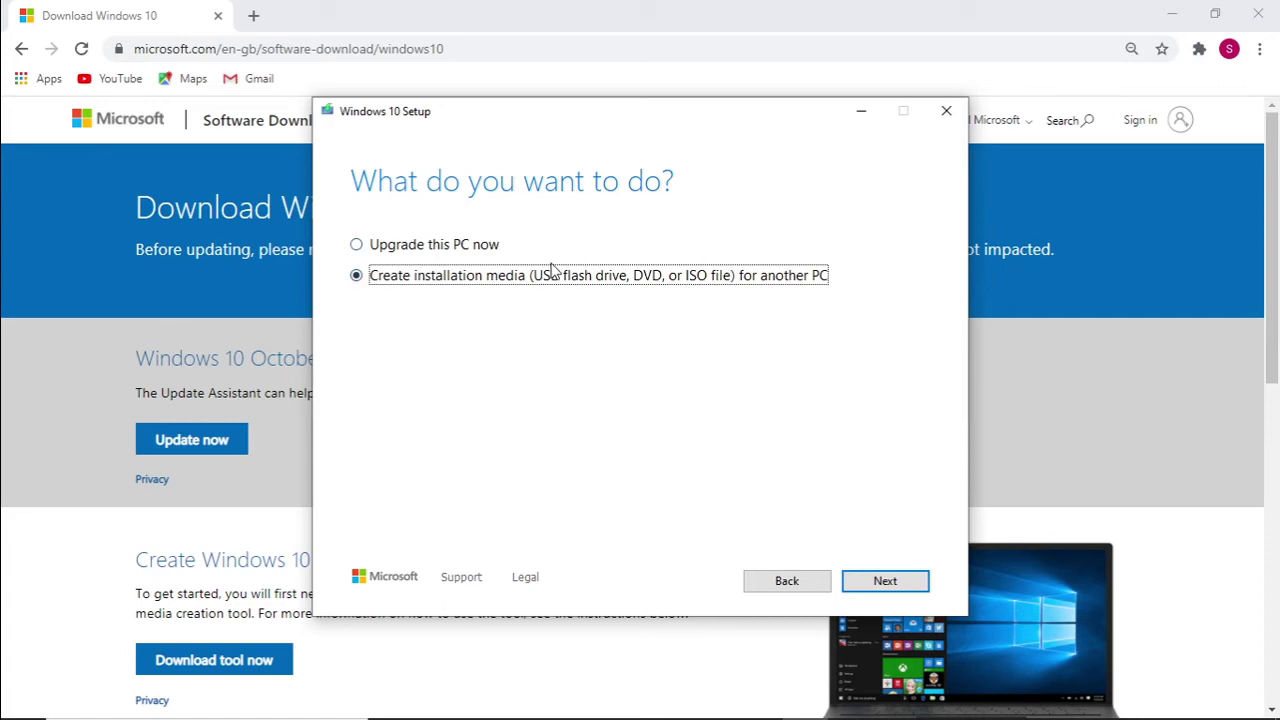
pyautogui.click(905, 580)
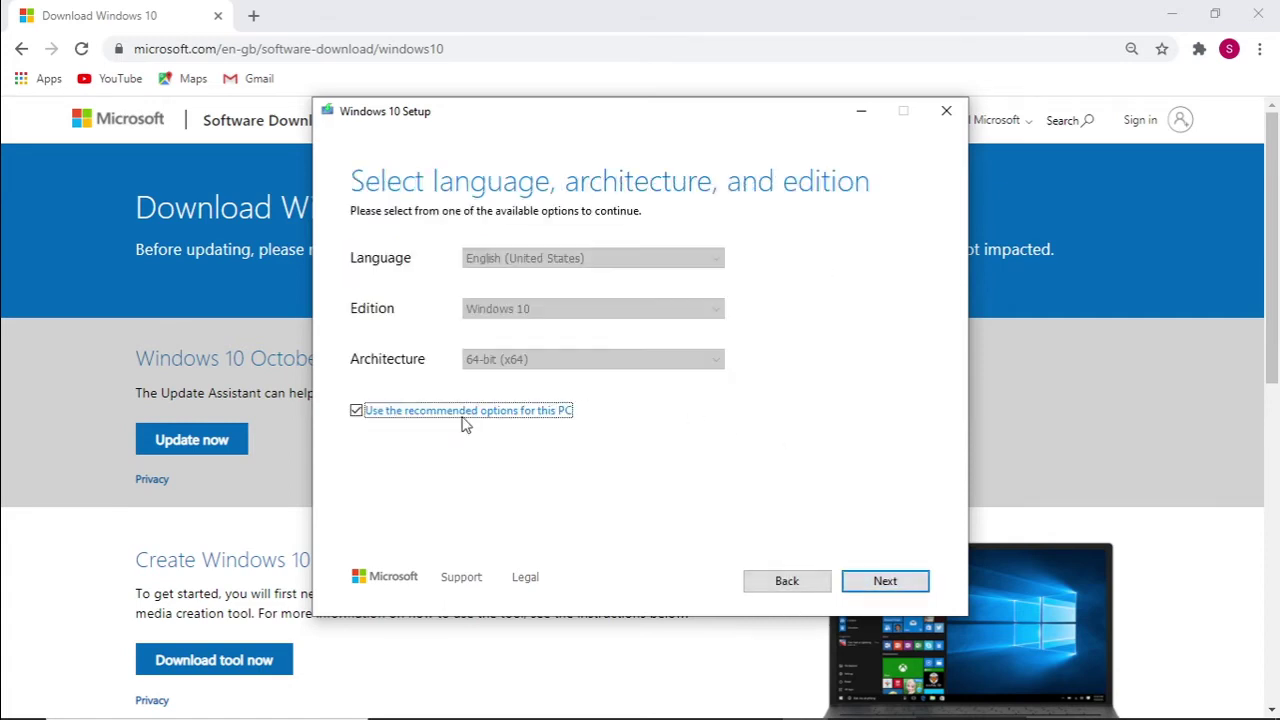
pyautogui.click(549, 417)
pyautogui.click(593, 359)
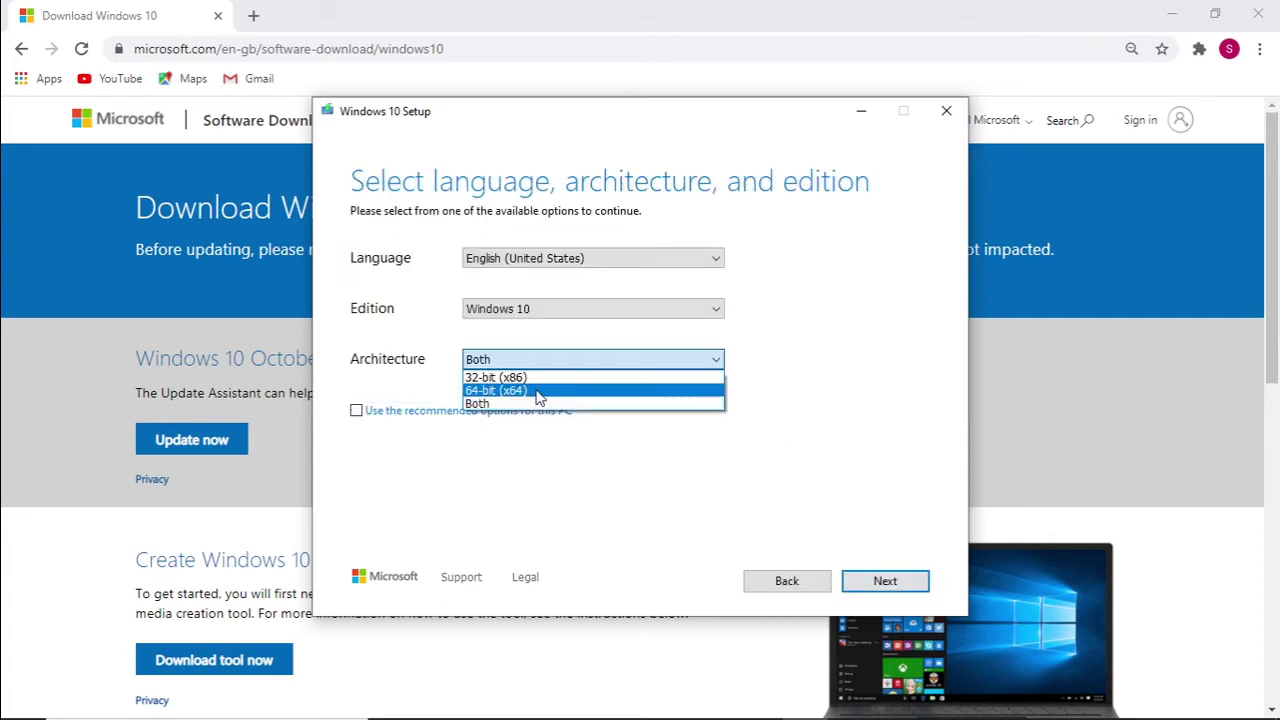
pyautogui.click(535, 404)
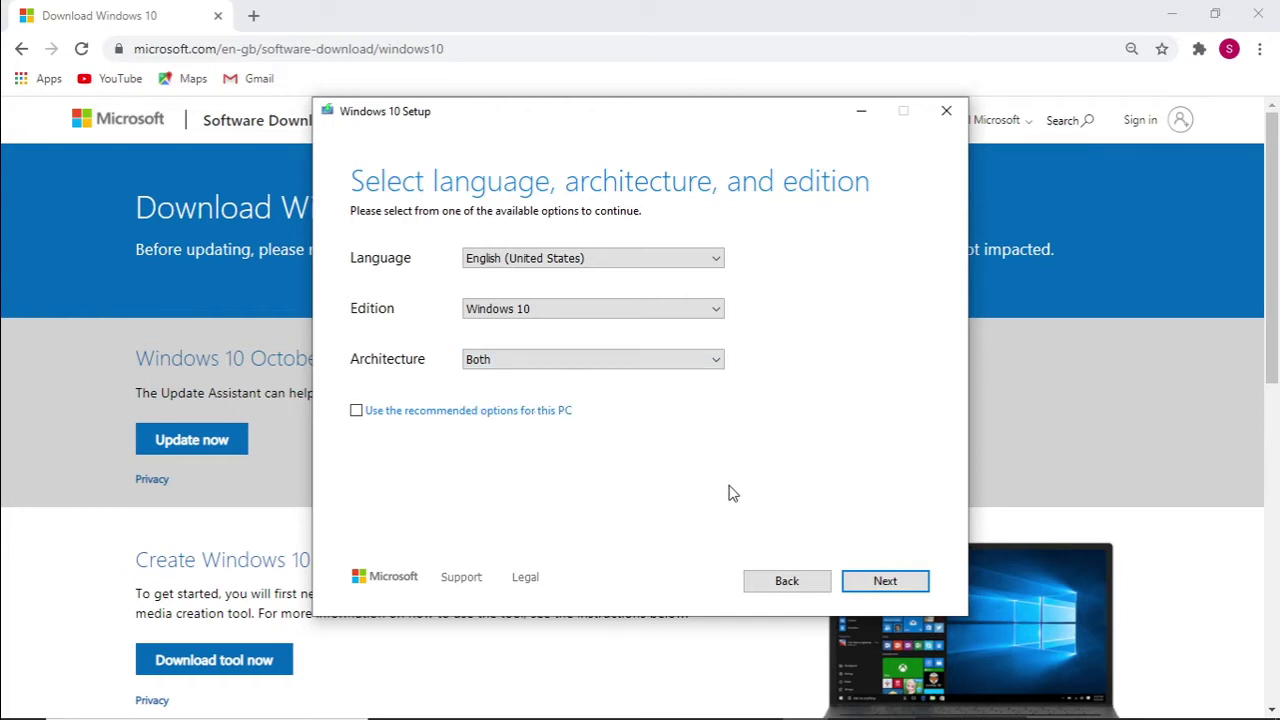
pyautogui.click(913, 590)
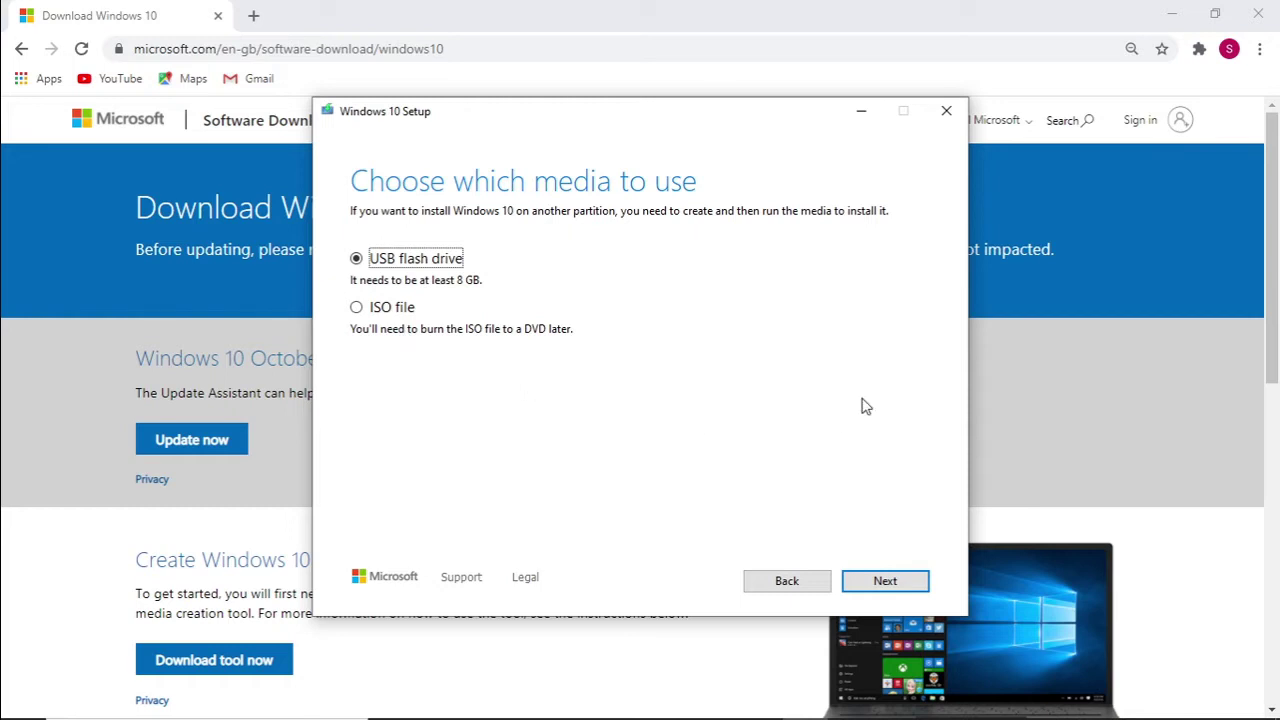
# - Create the installation media on the USB flash drive D: (Windows 10) and select the setup application on the finished drive
pyautogui.click(886, 582)
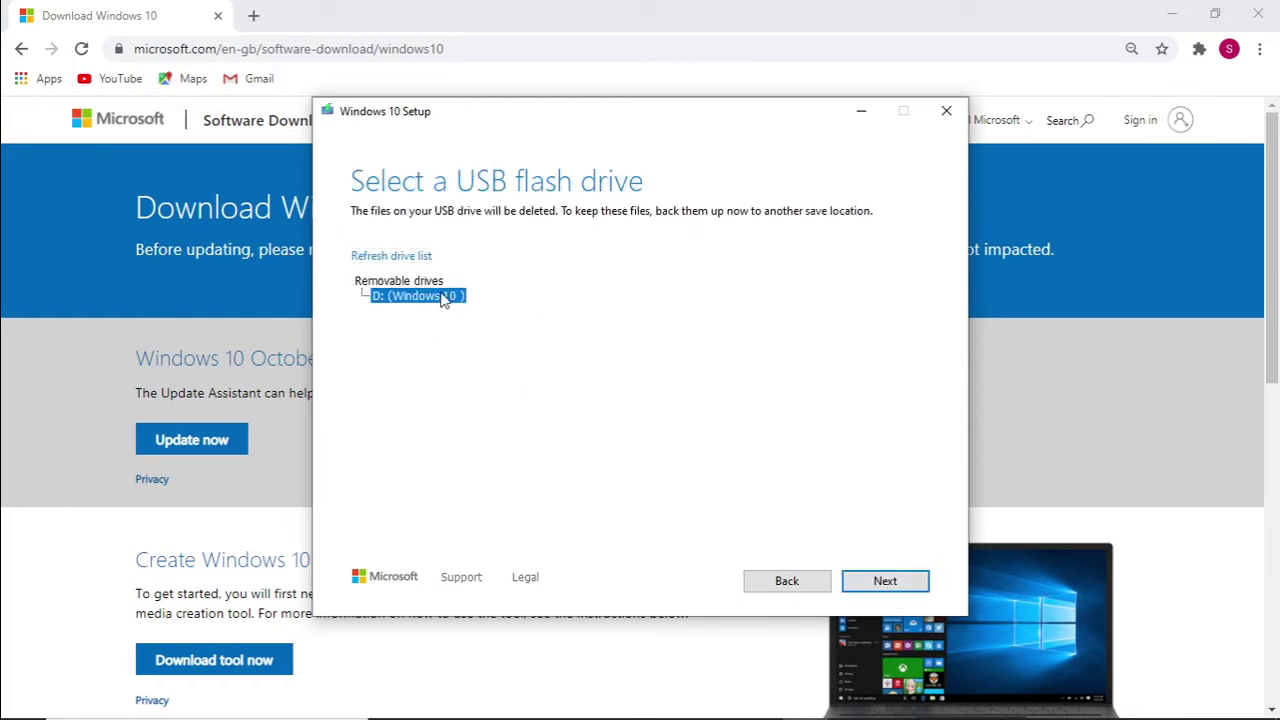
pyautogui.click(863, 579)
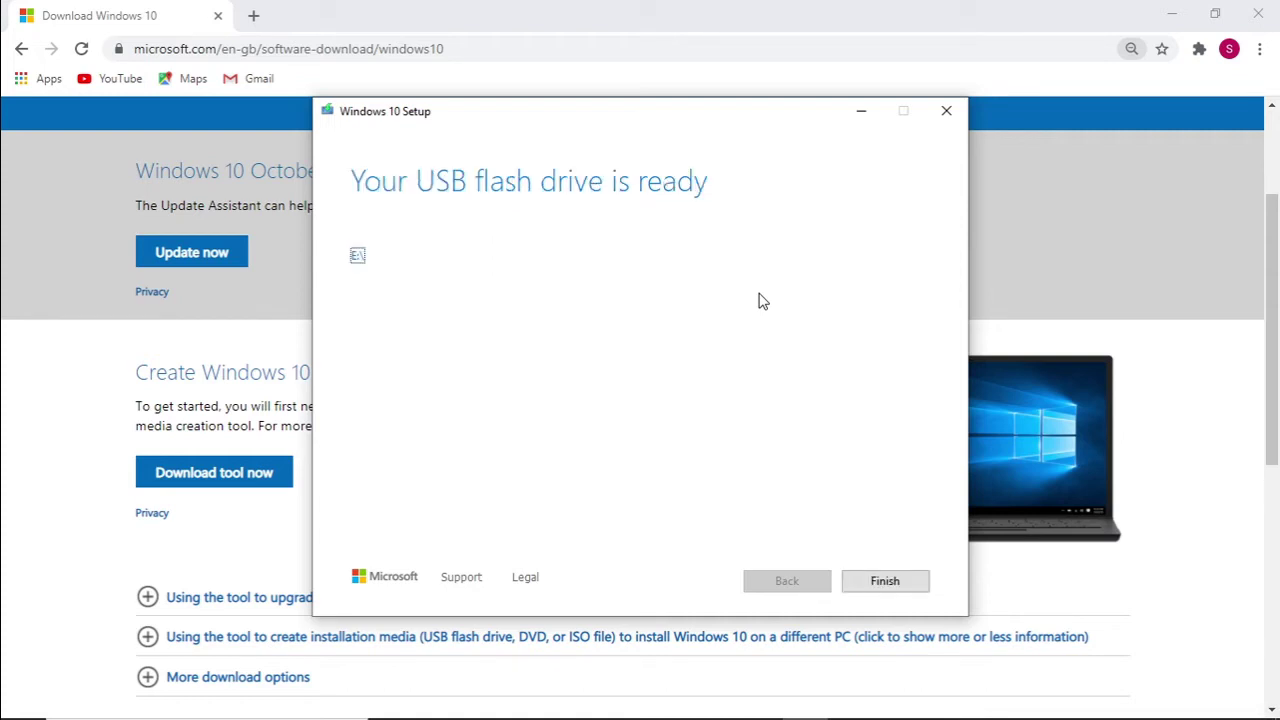
pyautogui.click(912, 584)
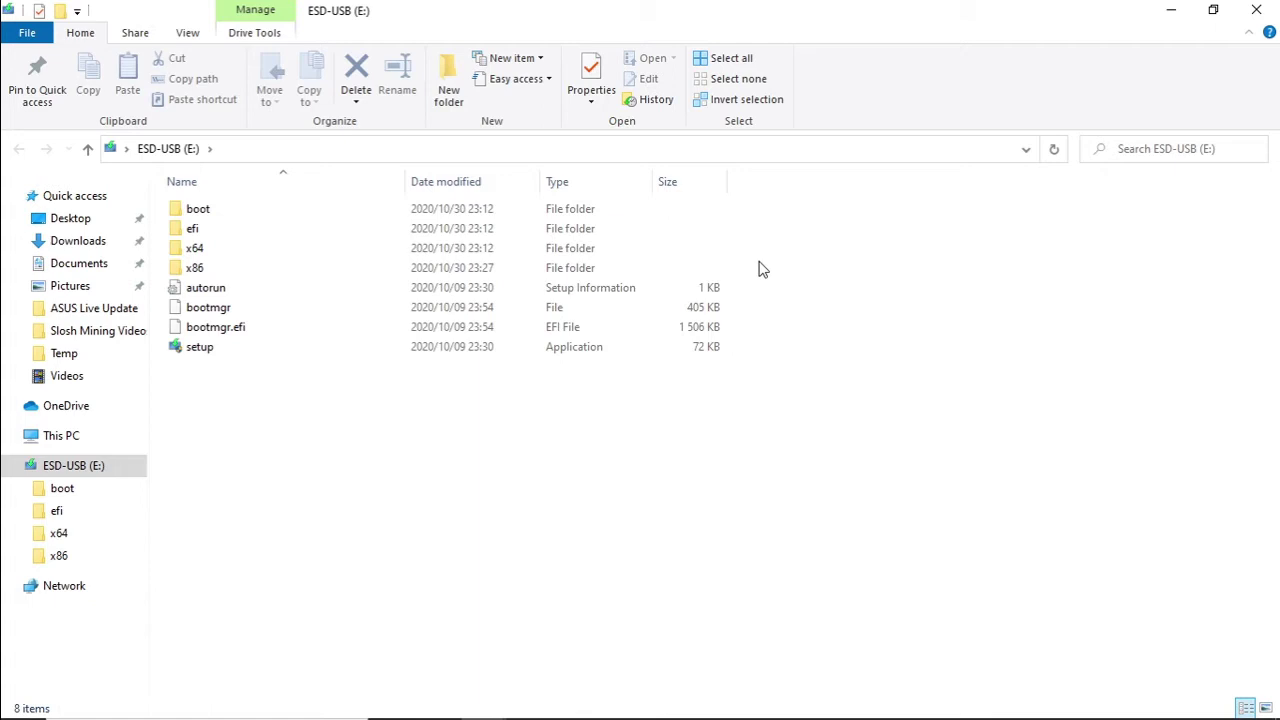
pyautogui.doubleClick(240, 350)
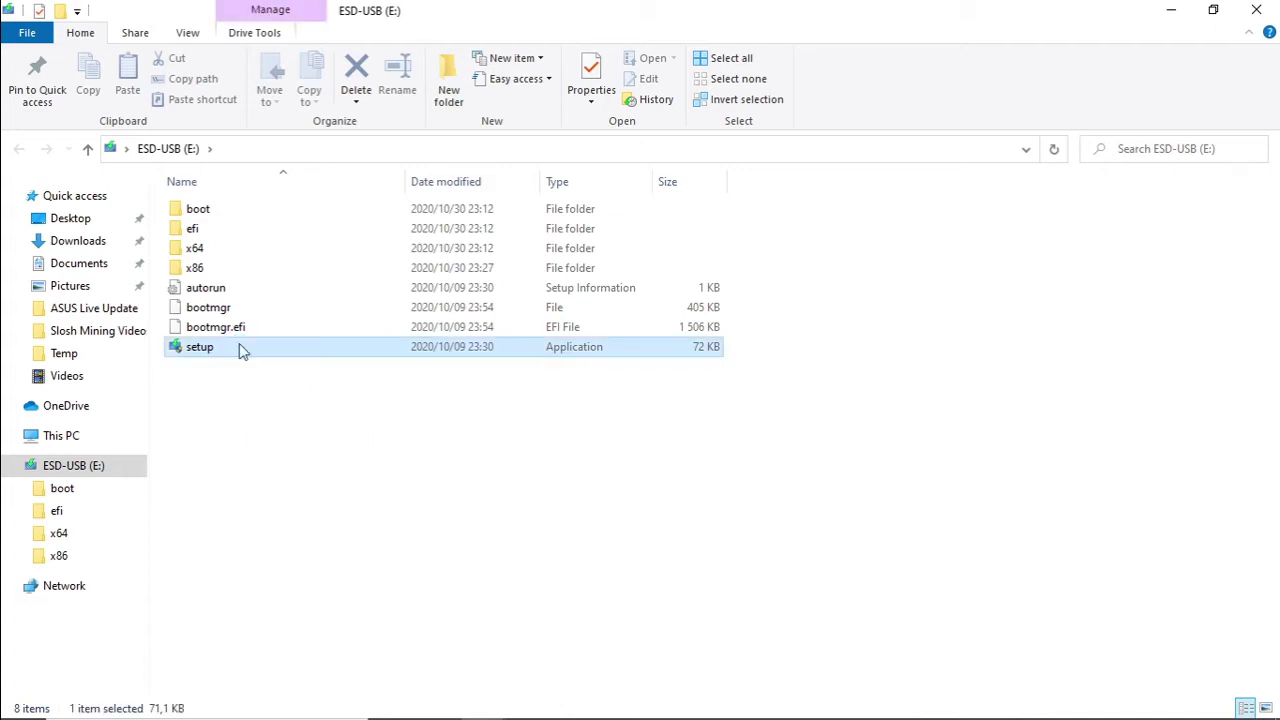
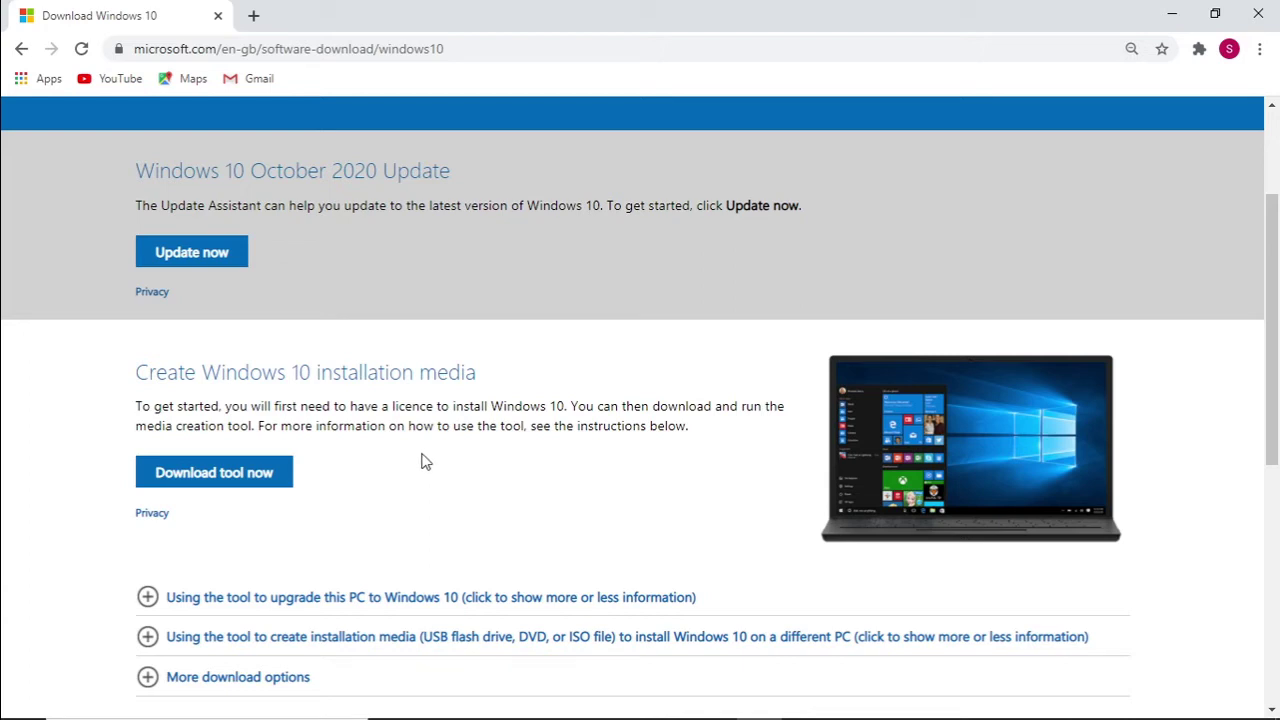
# - Download the Windows 10 media creation tool again, run it and accept the license terms
pyautogui.click(273, 476)
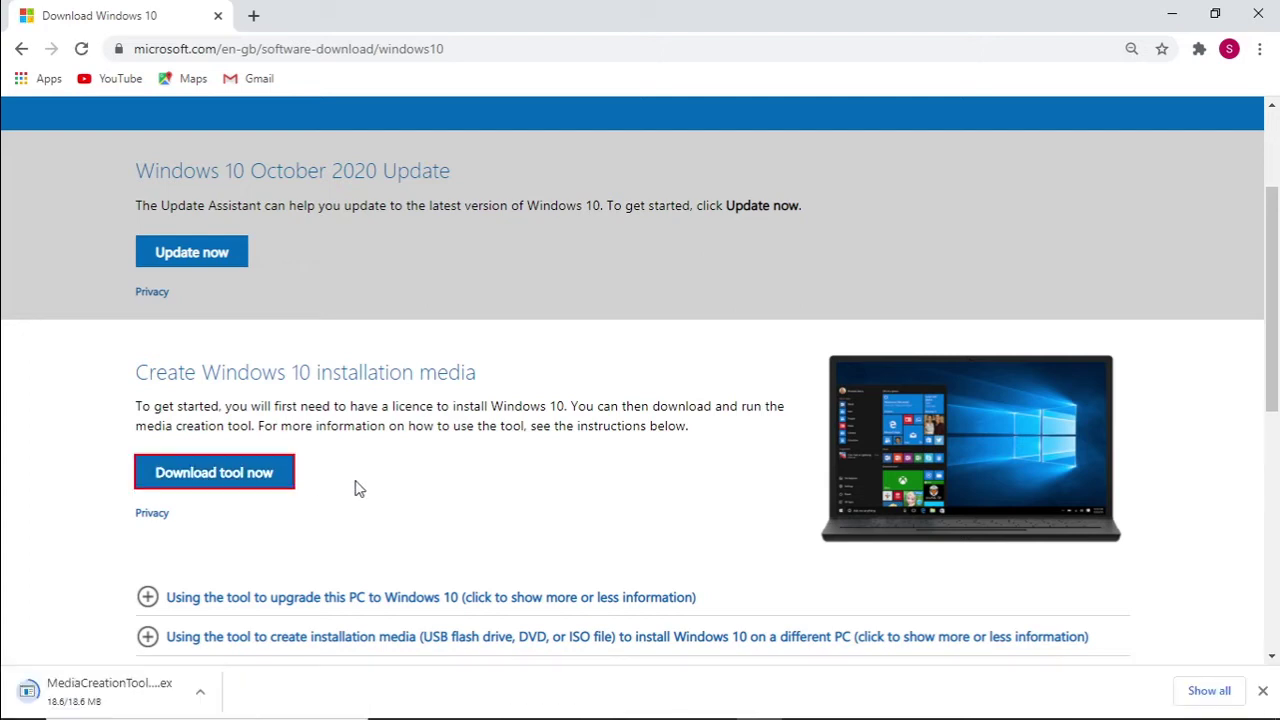
pyautogui.click(97, 689)
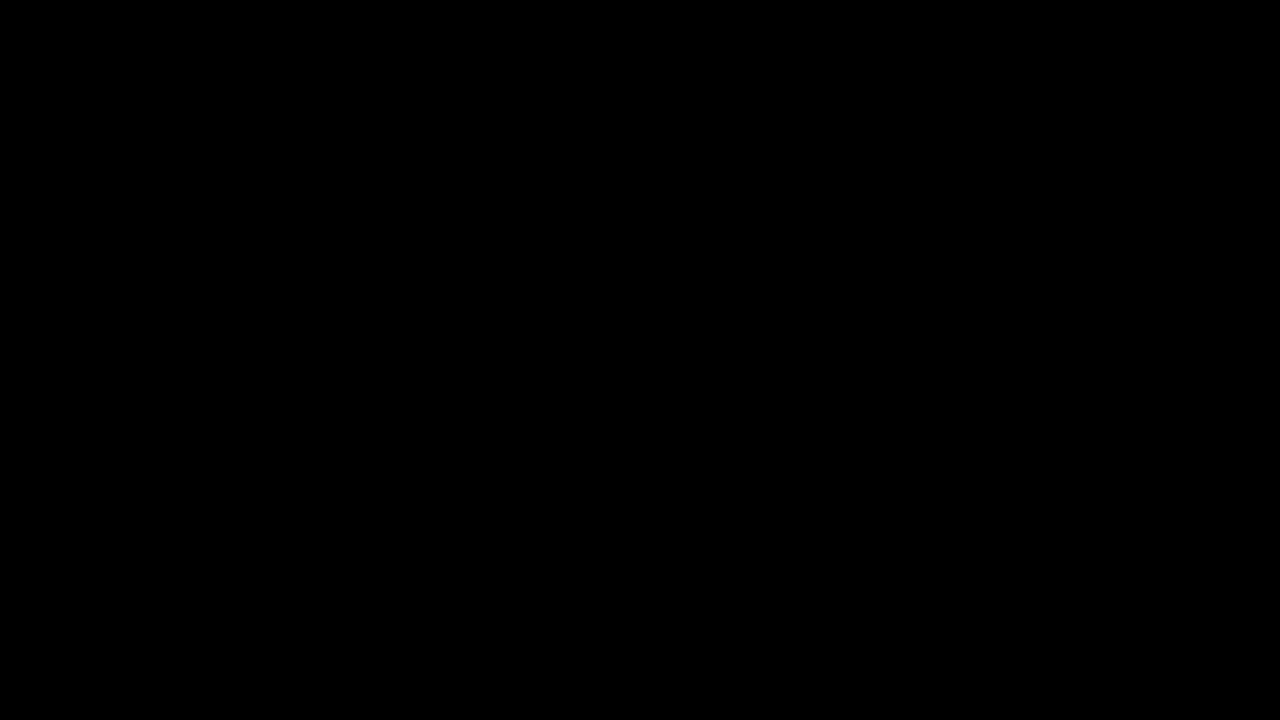
pyautogui.click(545, 420)
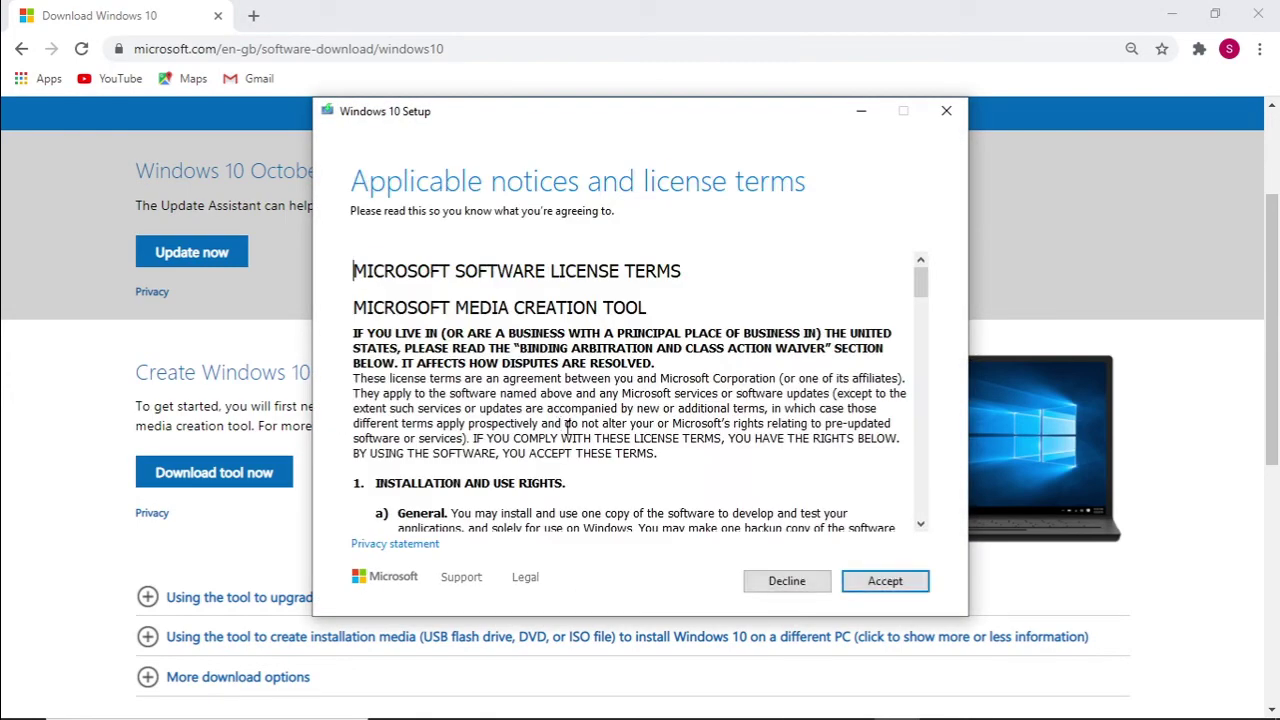
pyautogui.click(890, 590)
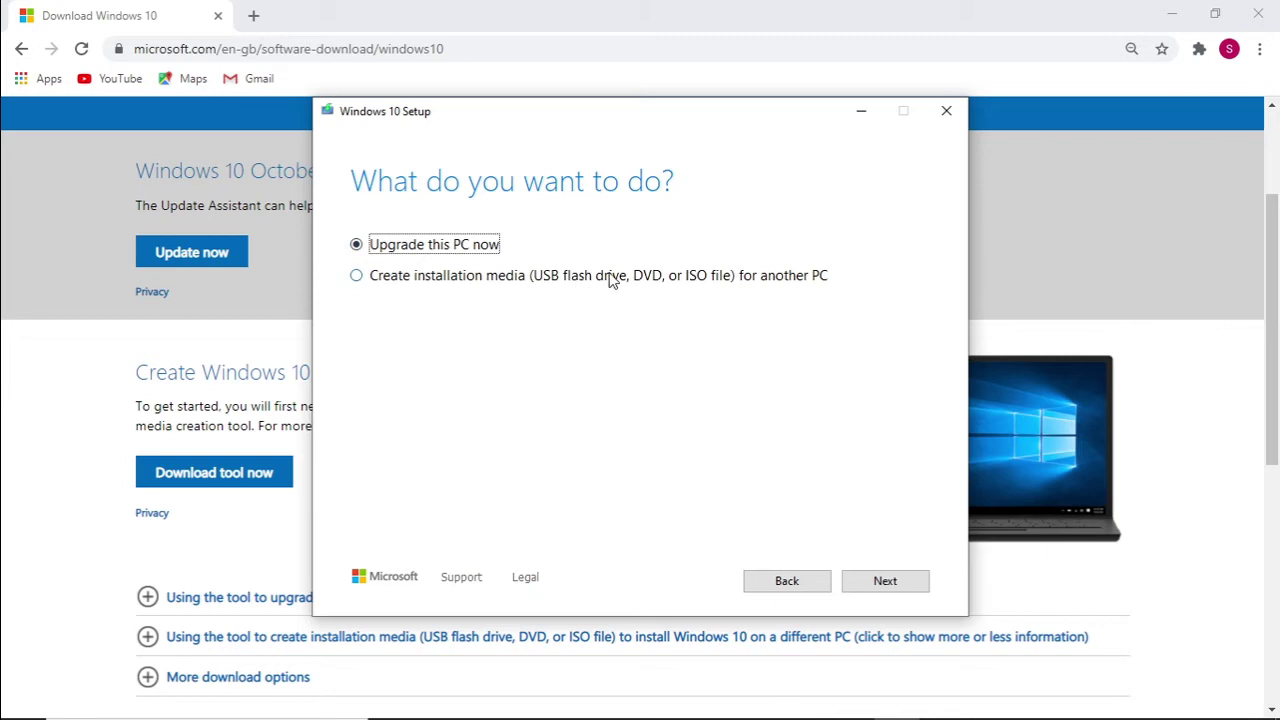
# - Choose creating installation media for another PC, disable the recommended options and set the architecture to Both
pyautogui.click(357, 277)
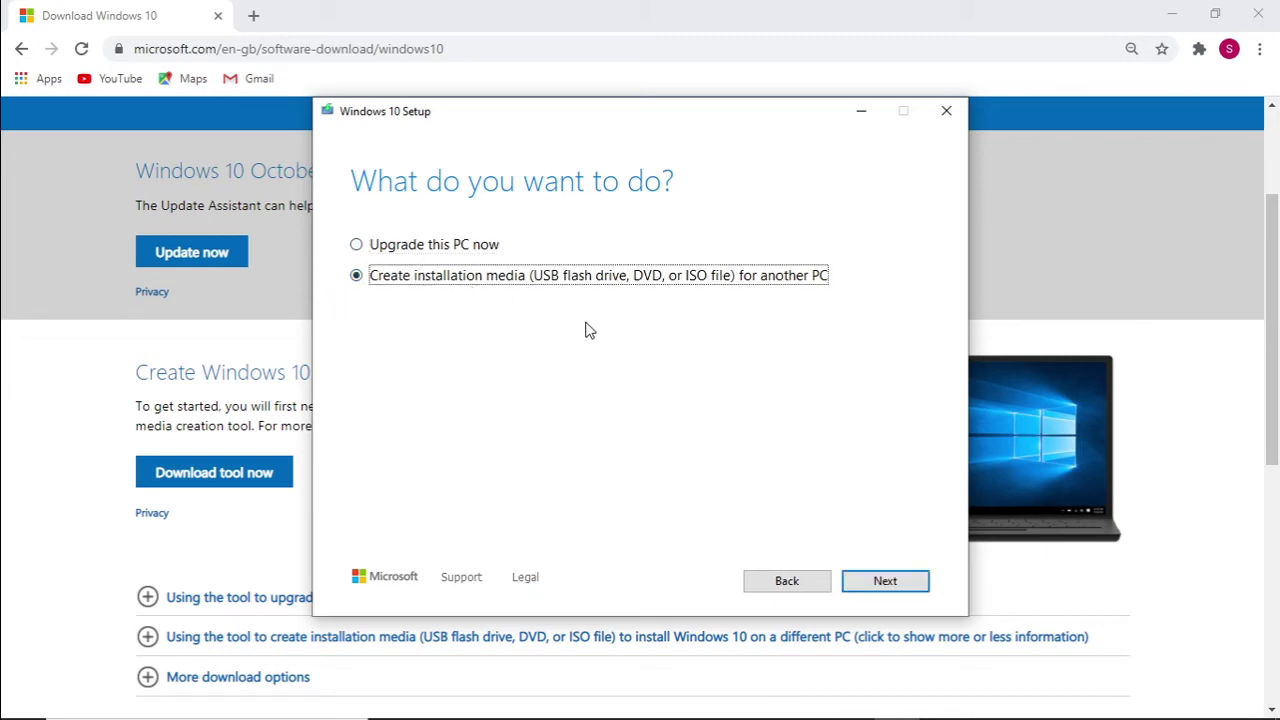
pyautogui.click(909, 582)
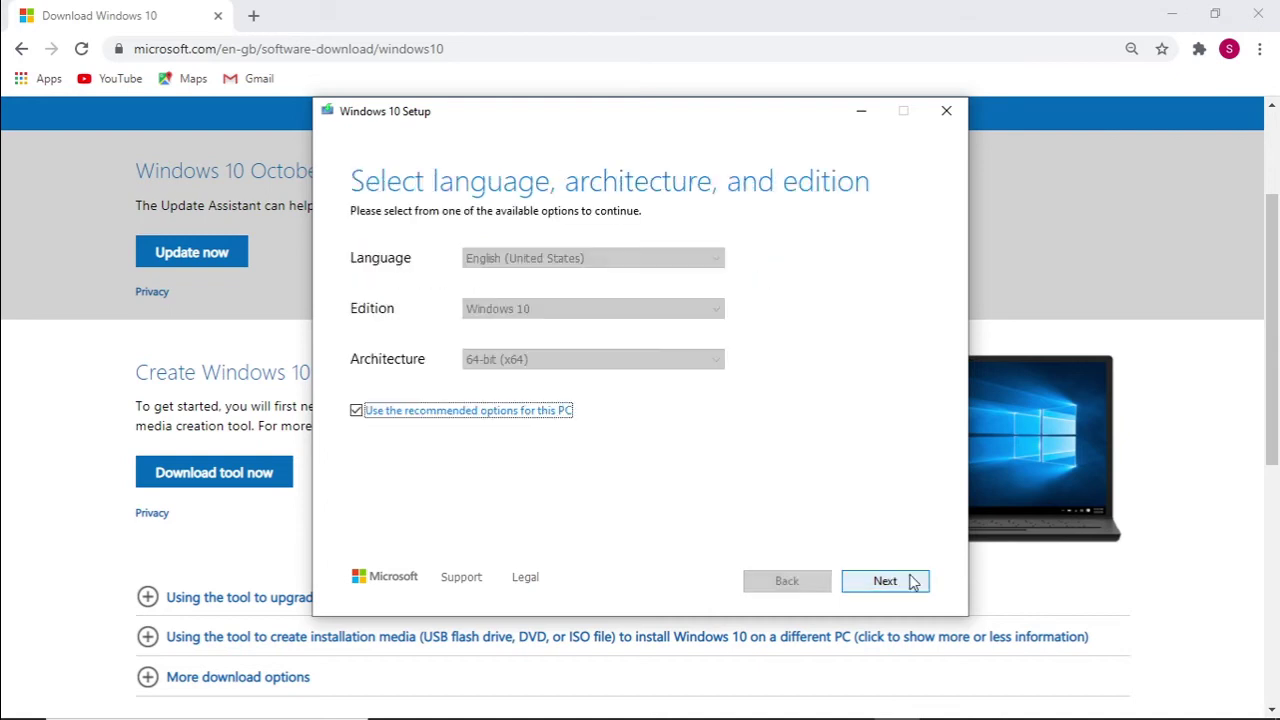
pyautogui.click(497, 411)
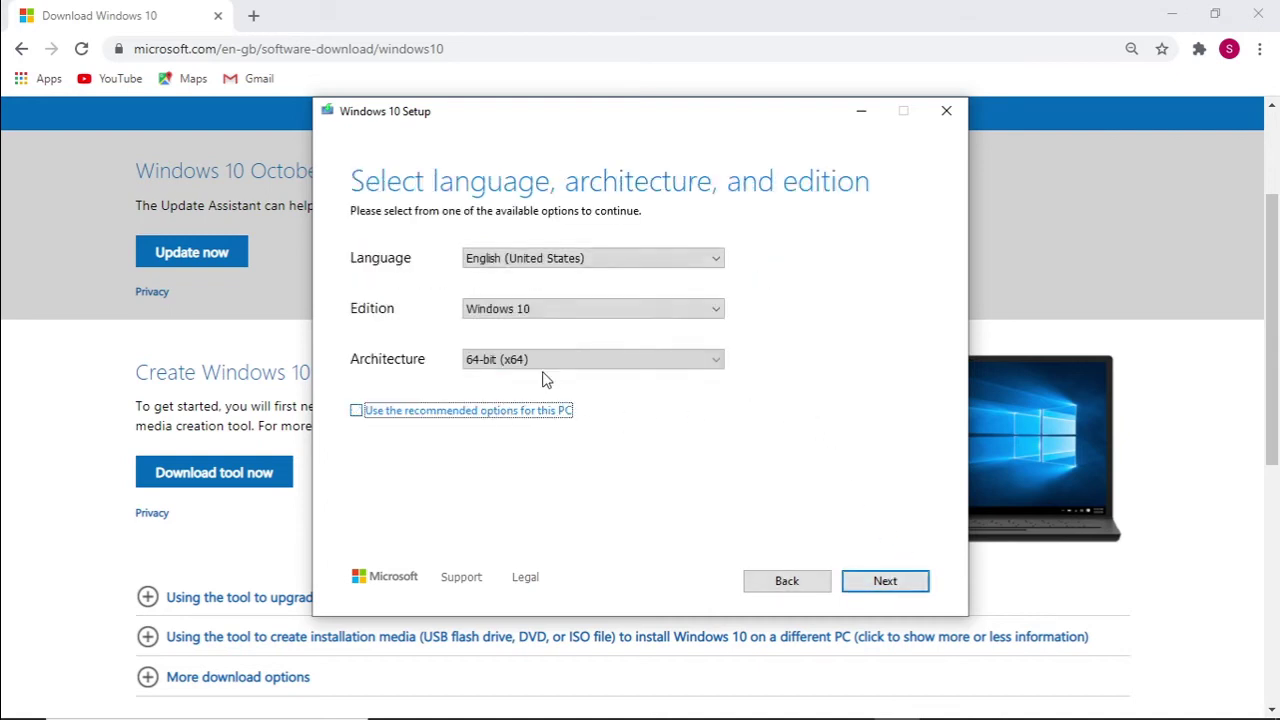
pyautogui.click(553, 366)
pyautogui.click(543, 401)
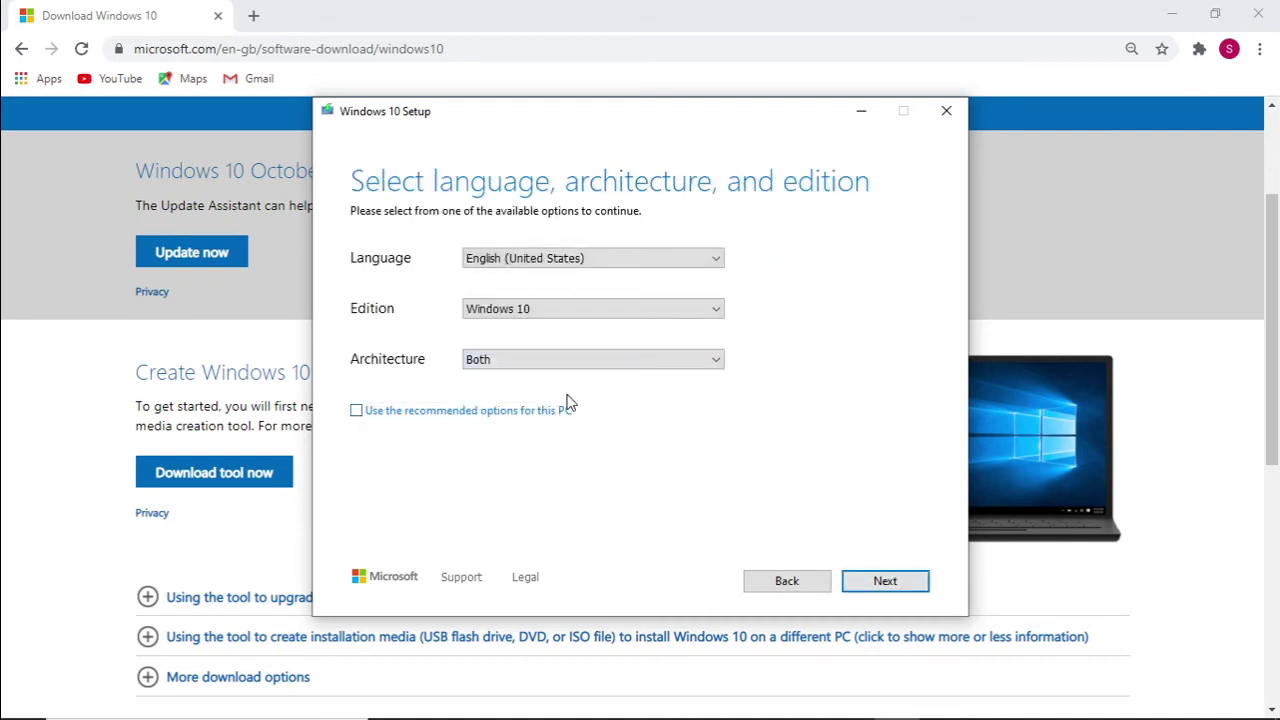
pyautogui.click(586, 360)
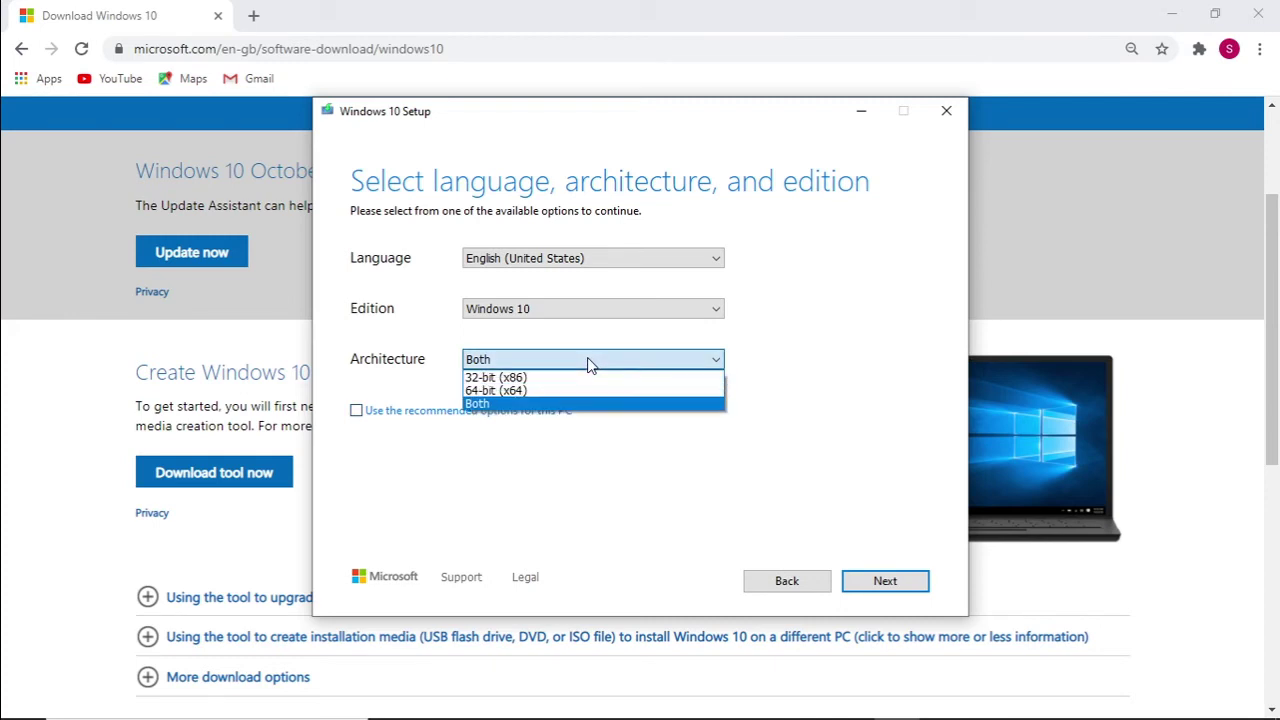
pyautogui.click(568, 404)
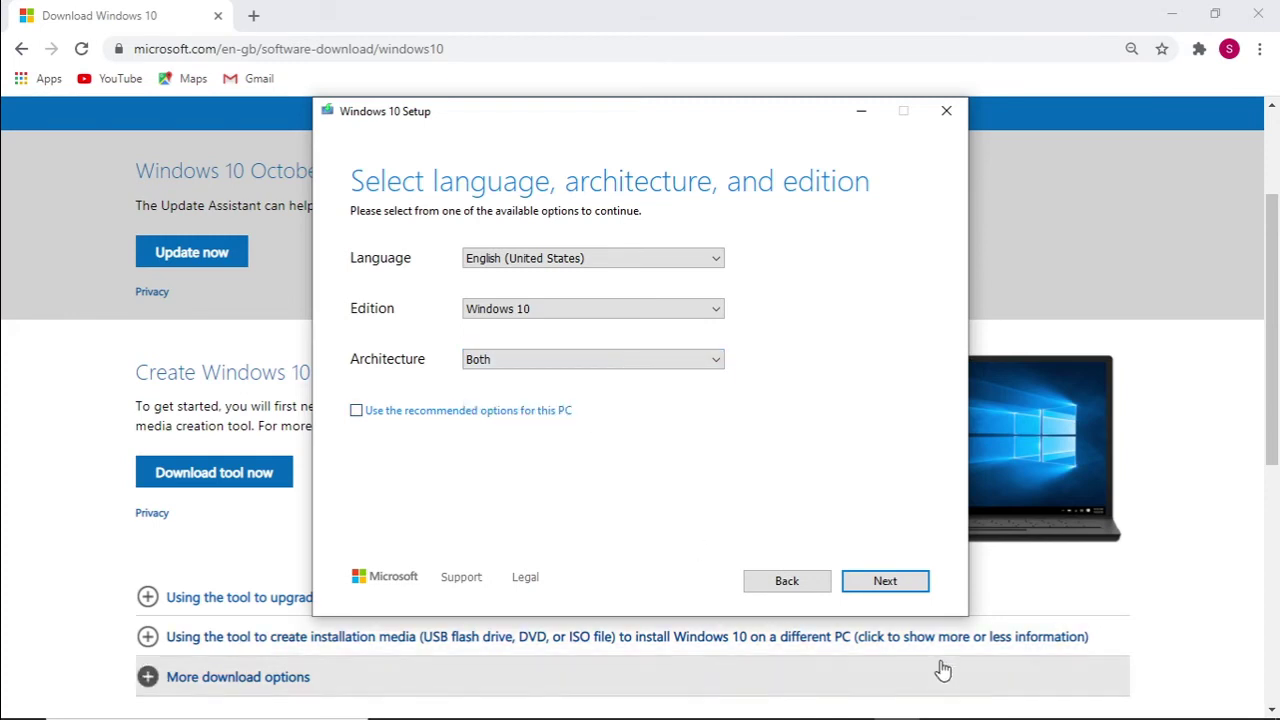
pyautogui.click(886, 580)
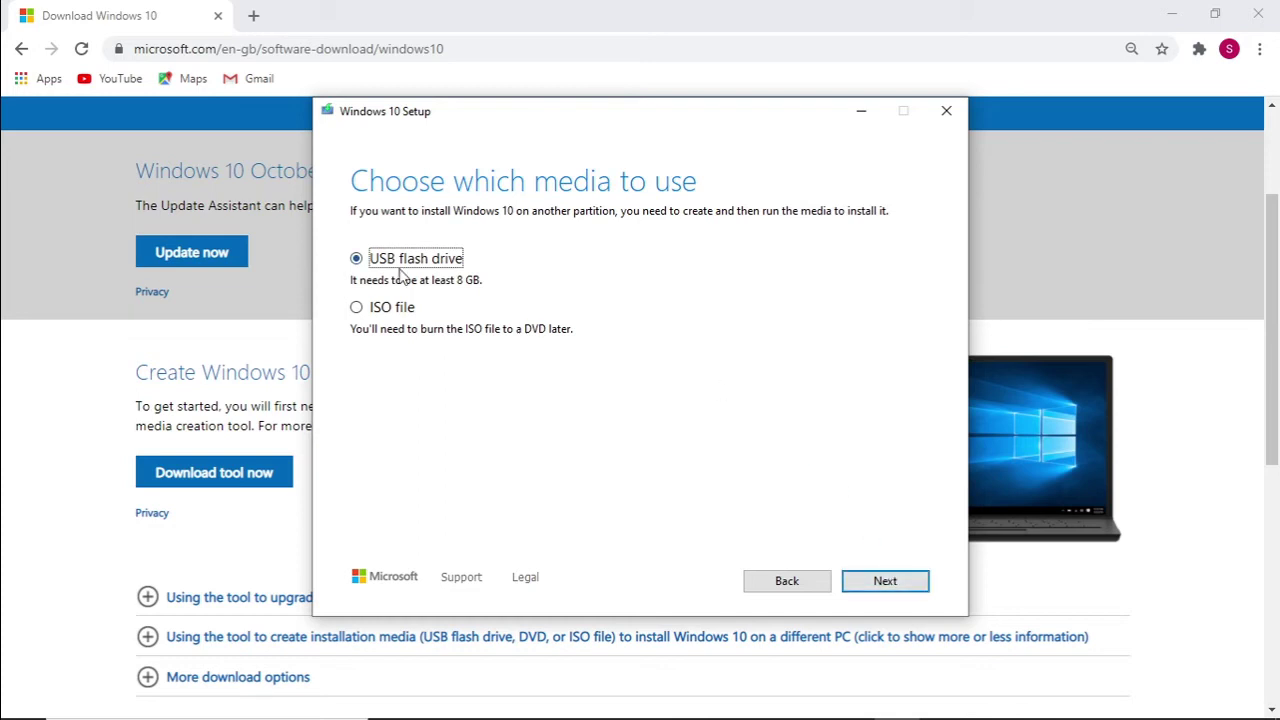
# - Choose ISO file as the media type and save it to the Desktop as Windows 10
pyautogui.click(396, 316)
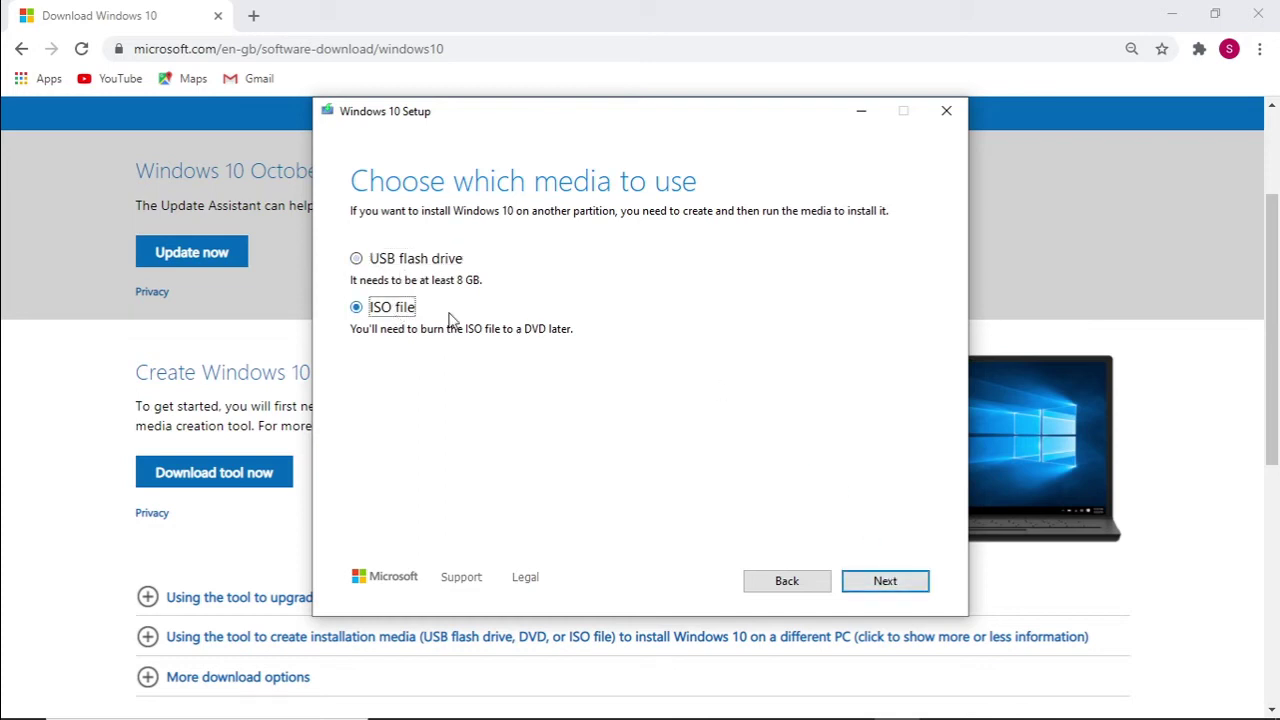
pyautogui.click(886, 581)
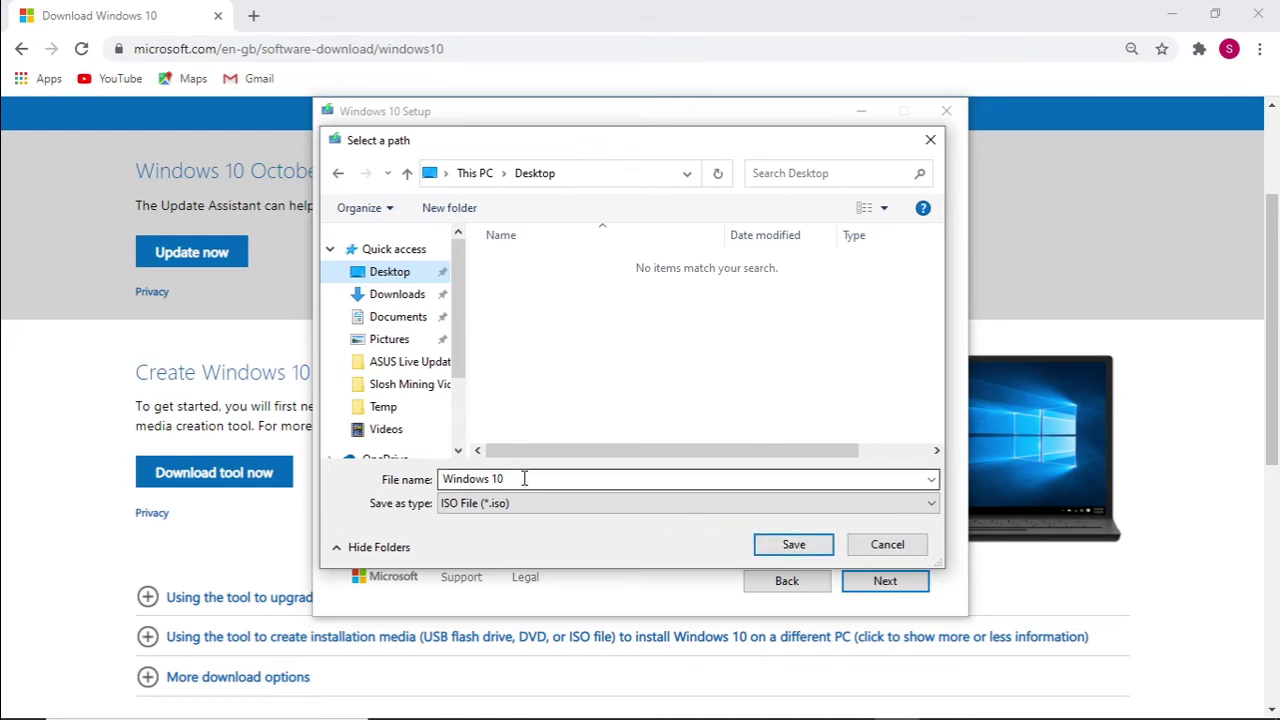
pyautogui.click(794, 545)
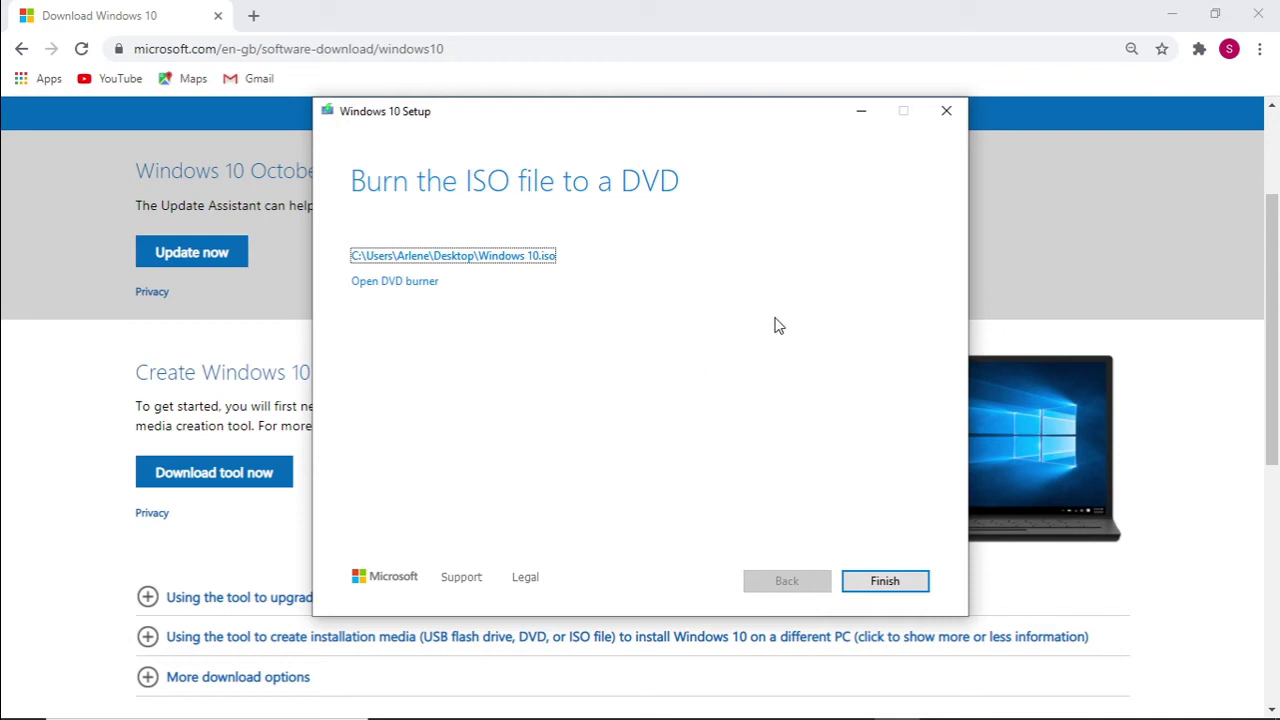
# - Move the Windows 10 ISO file to an empty area of the desktop, away from the other icons
pyautogui.moveTo(34, 620); pyautogui.dragTo(603, 230)
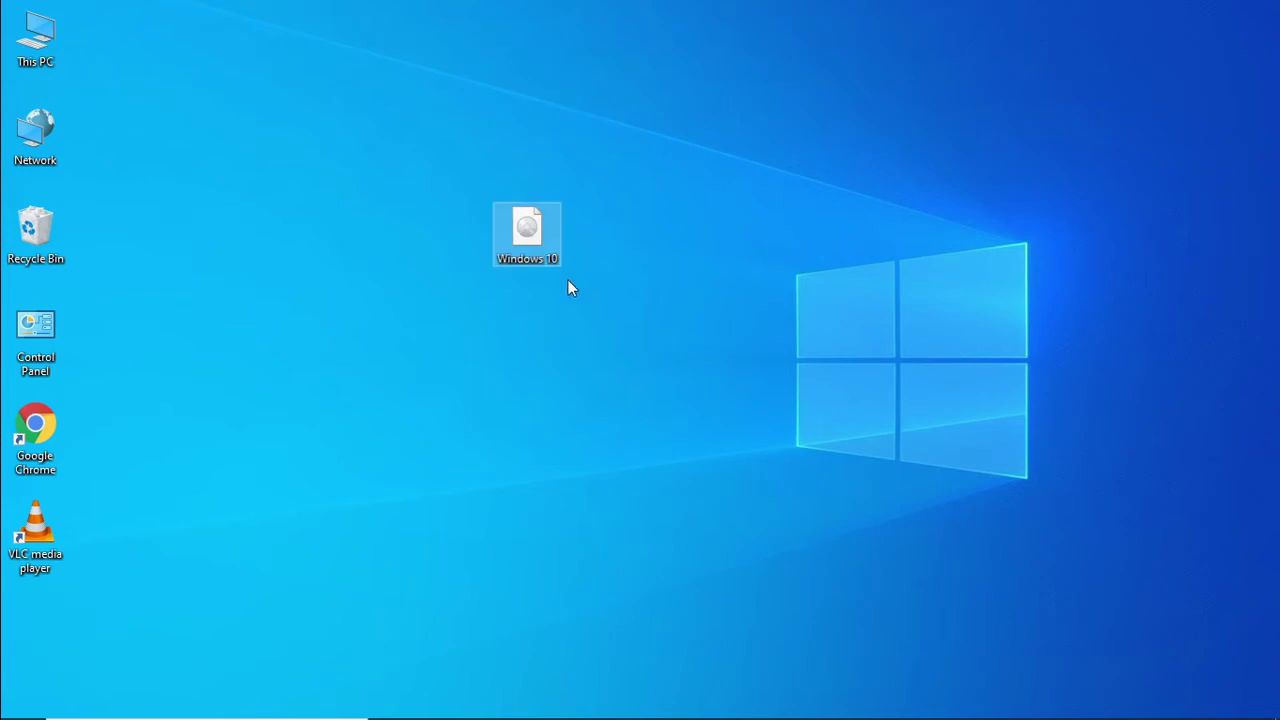
pyautogui.click(531, 274)
pyautogui.doubleClick(540, 228)
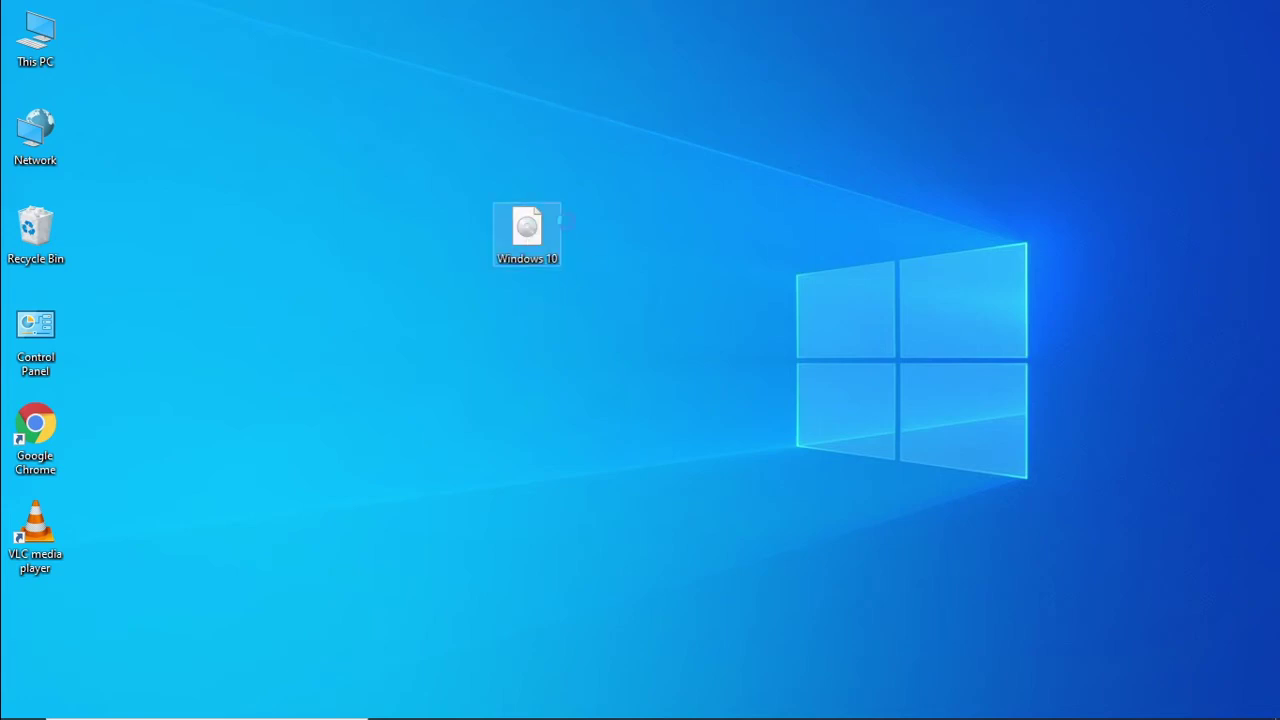
# - Check the file size of the Windows 10 ISO in its properties
pyautogui.rightClick(527, 216)
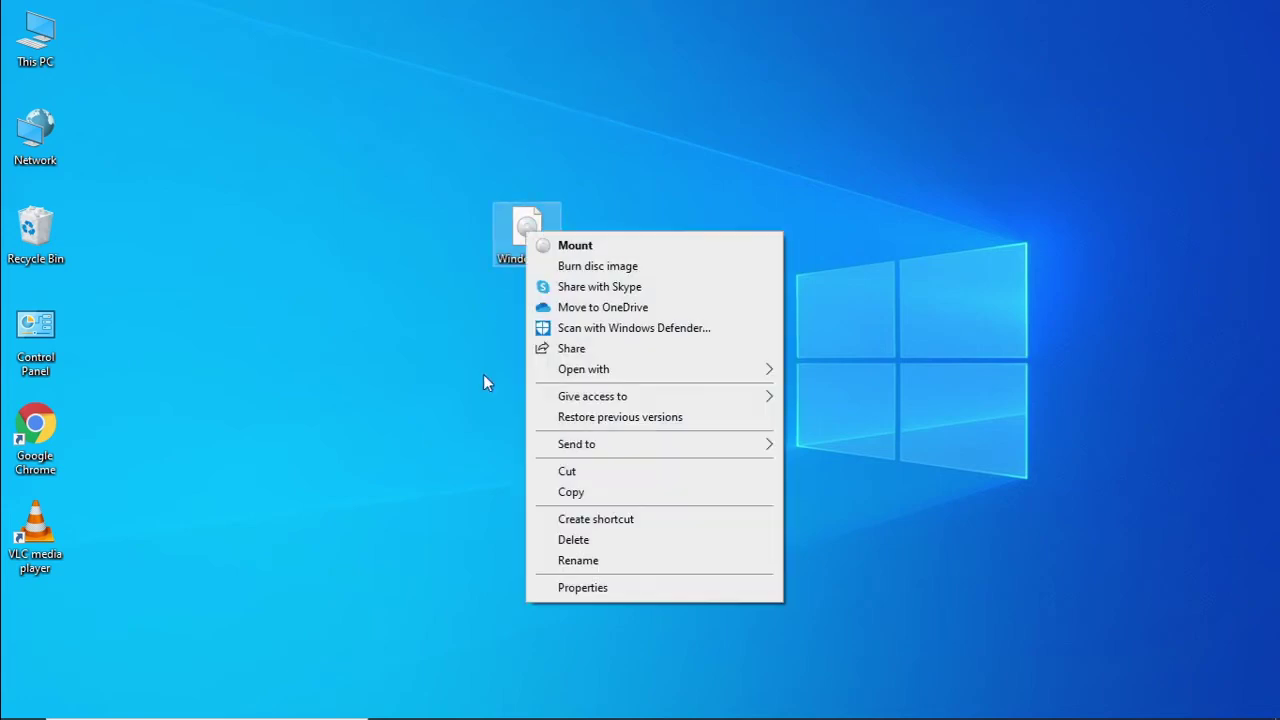
pyautogui.click(620, 591)
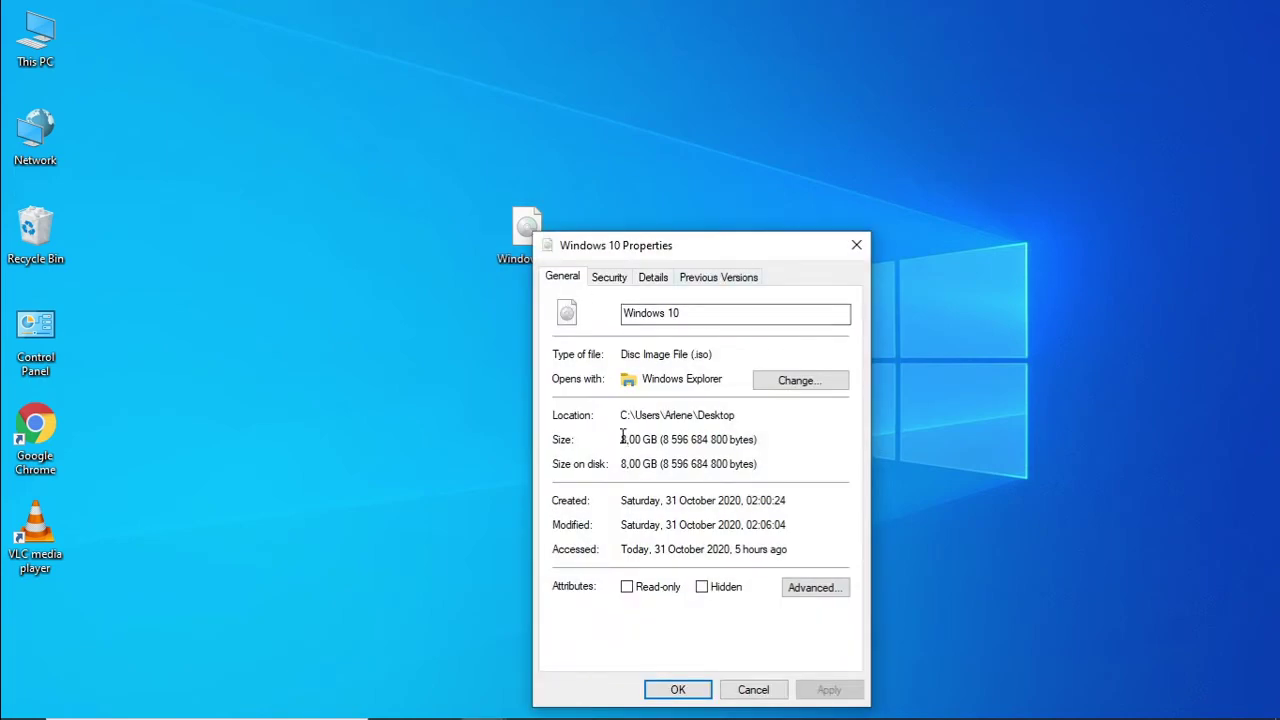
pyautogui.moveTo(774, 440); pyautogui.dragTo(575, 450)
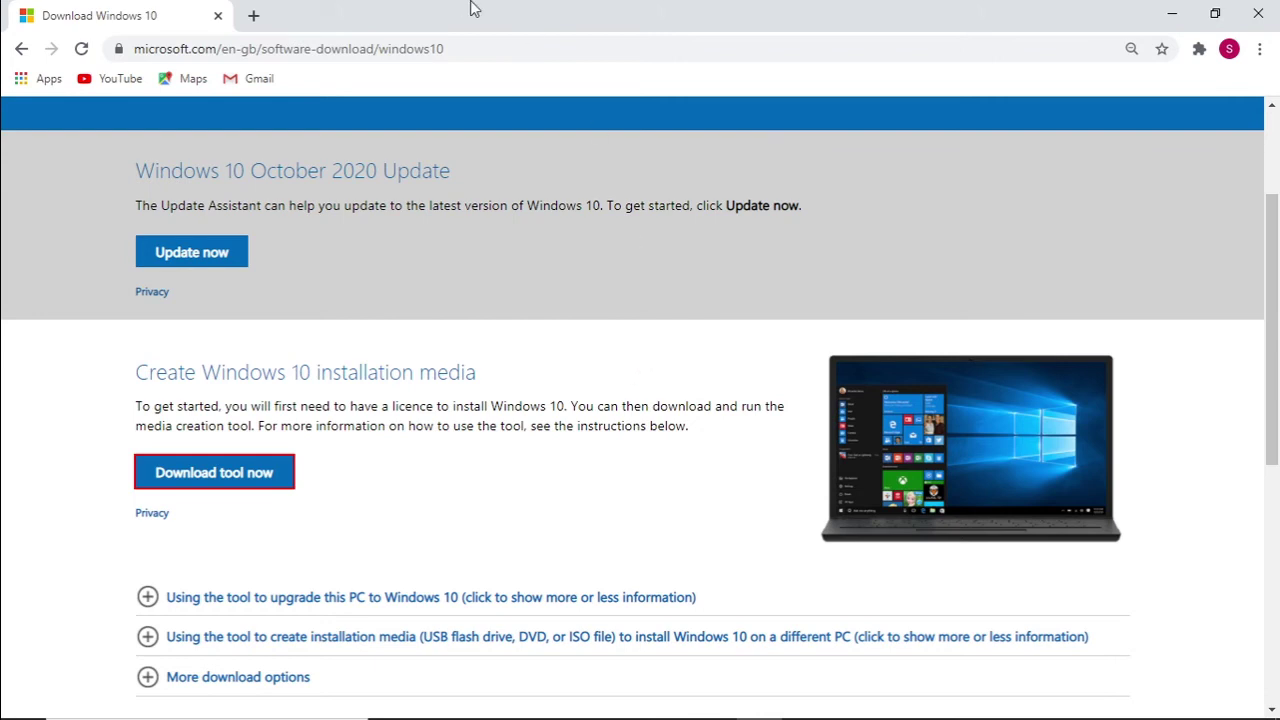
# - Search Google for "rufus" in a new browser tab
pyautogui.click(253, 15)
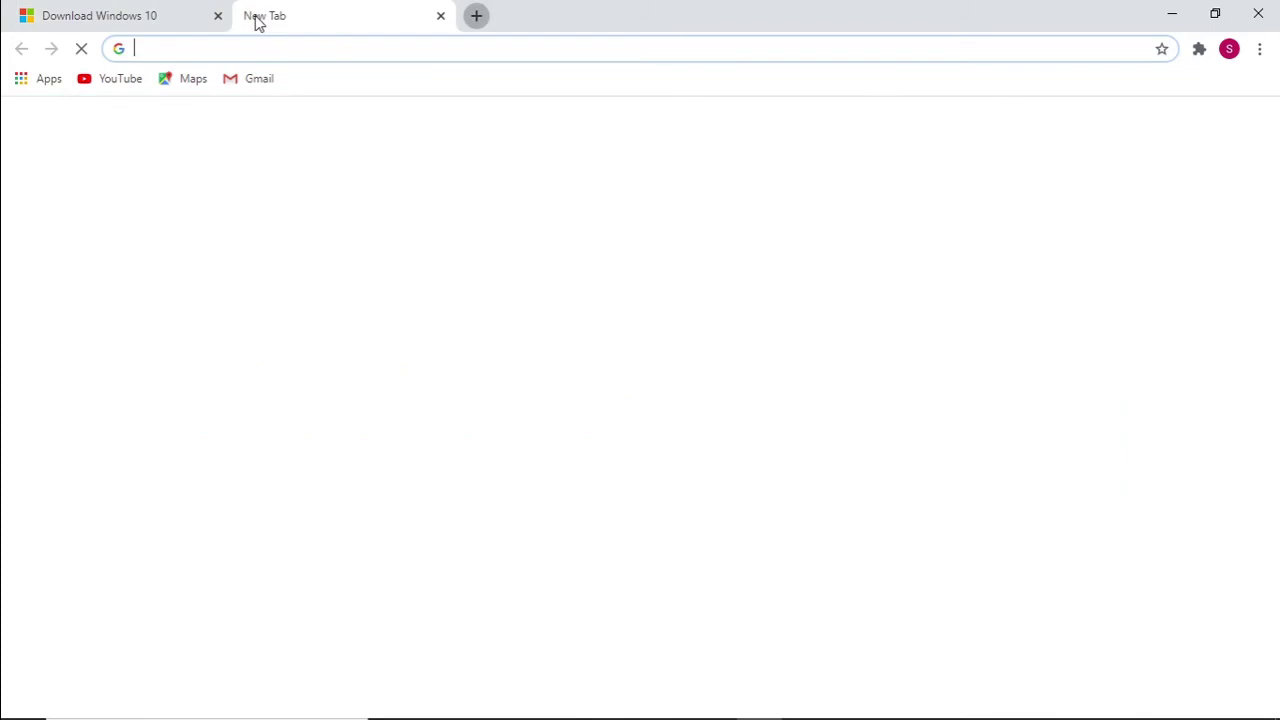
pyautogui.click(342, 49)
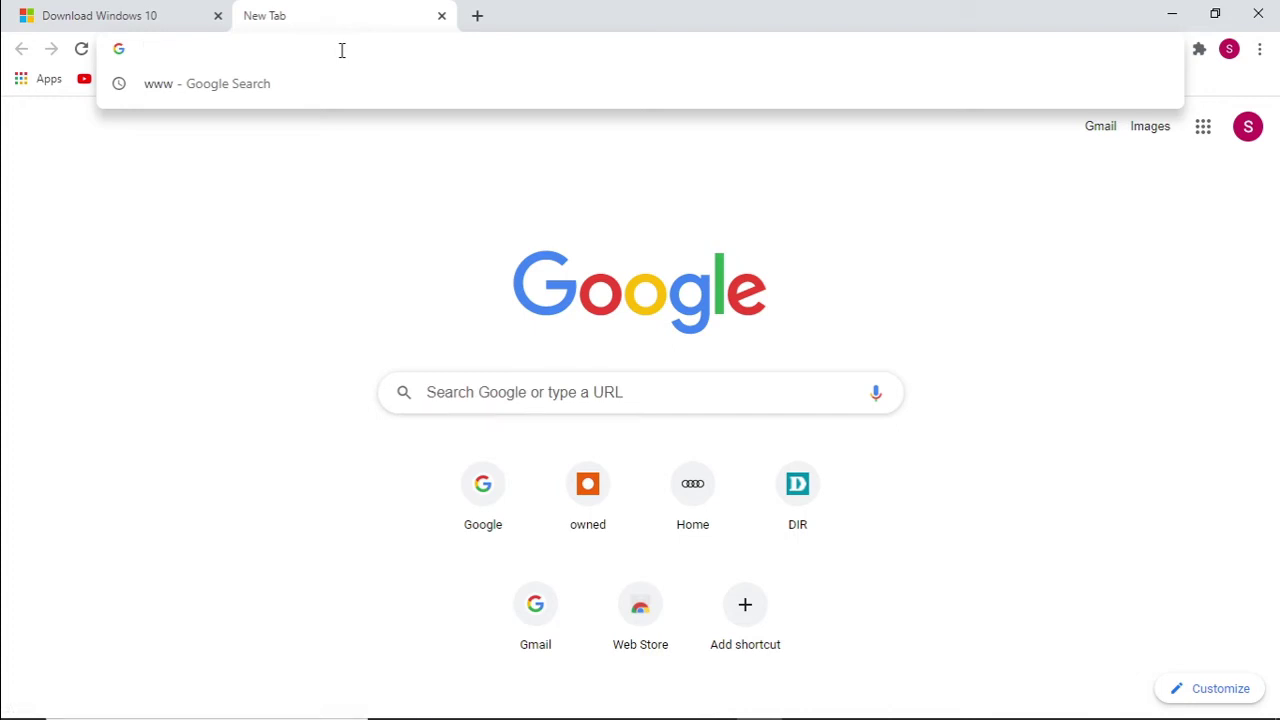
pyautogui.write('rufus')
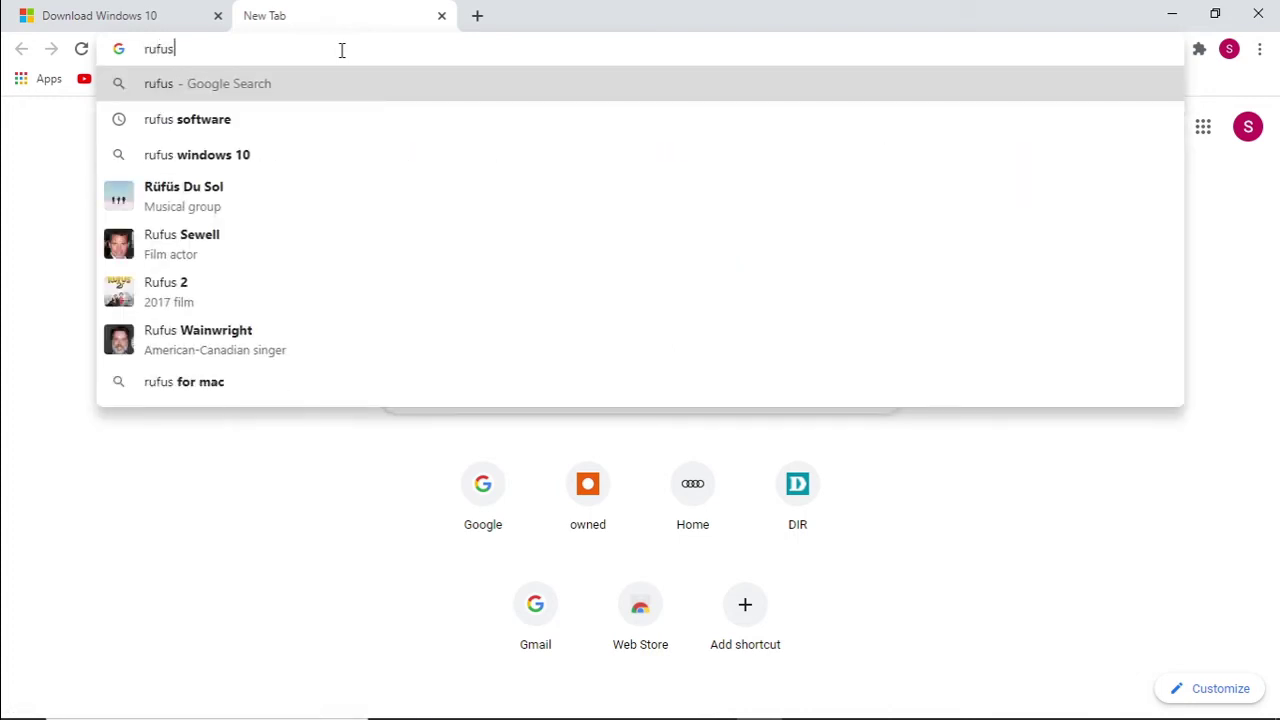
pyautogui.press('Return')
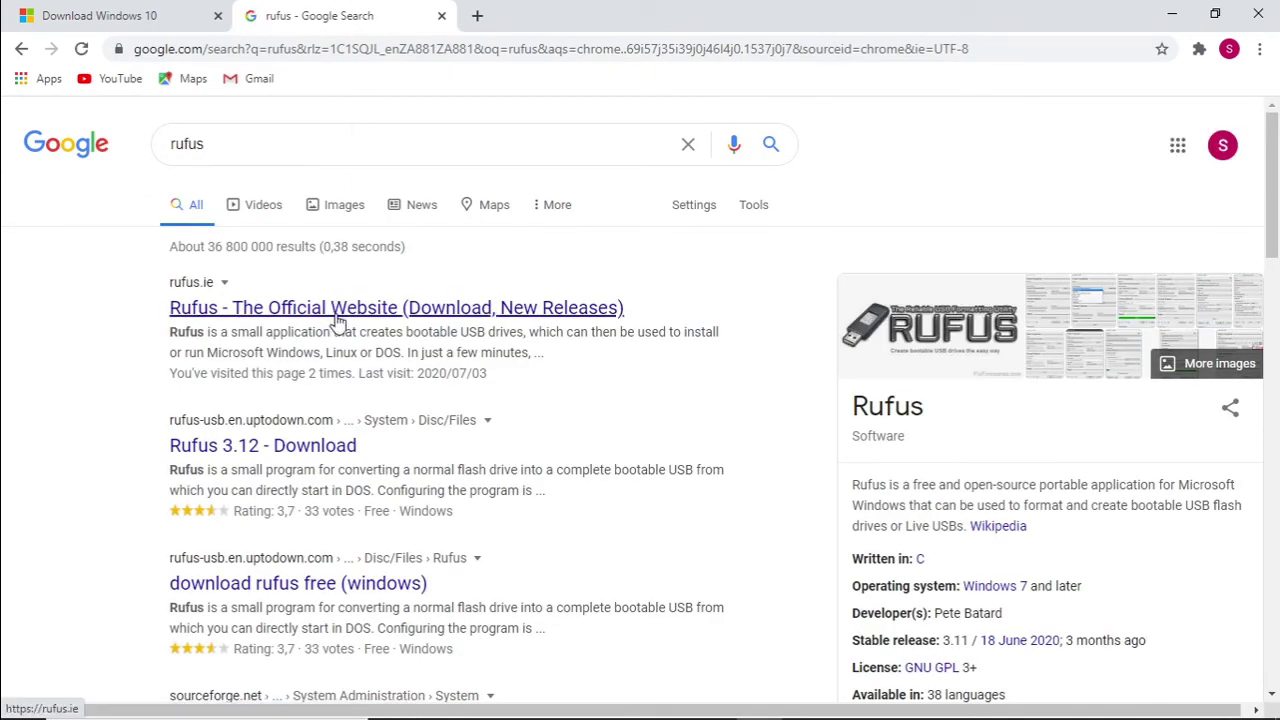
# - Download Rufus 3.12 from the official Rufus website
pyautogui.click(336, 318)
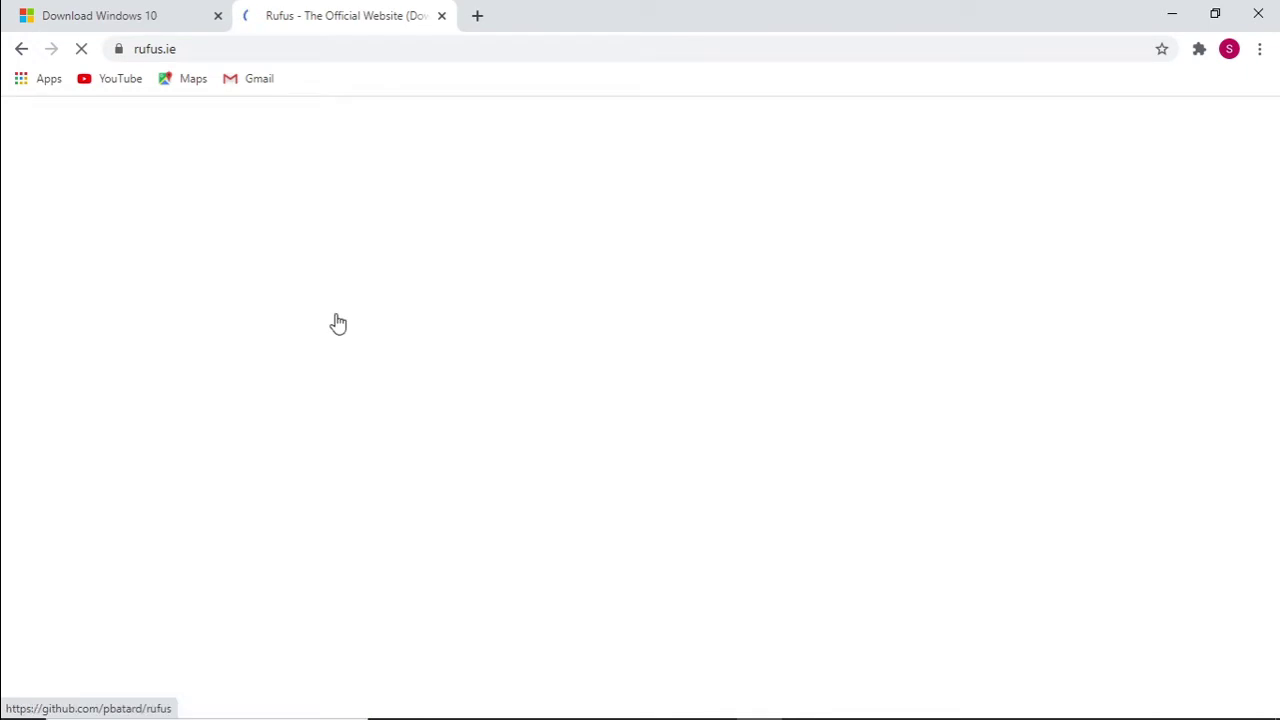
pyautogui.scroll(-3, 717, 570)
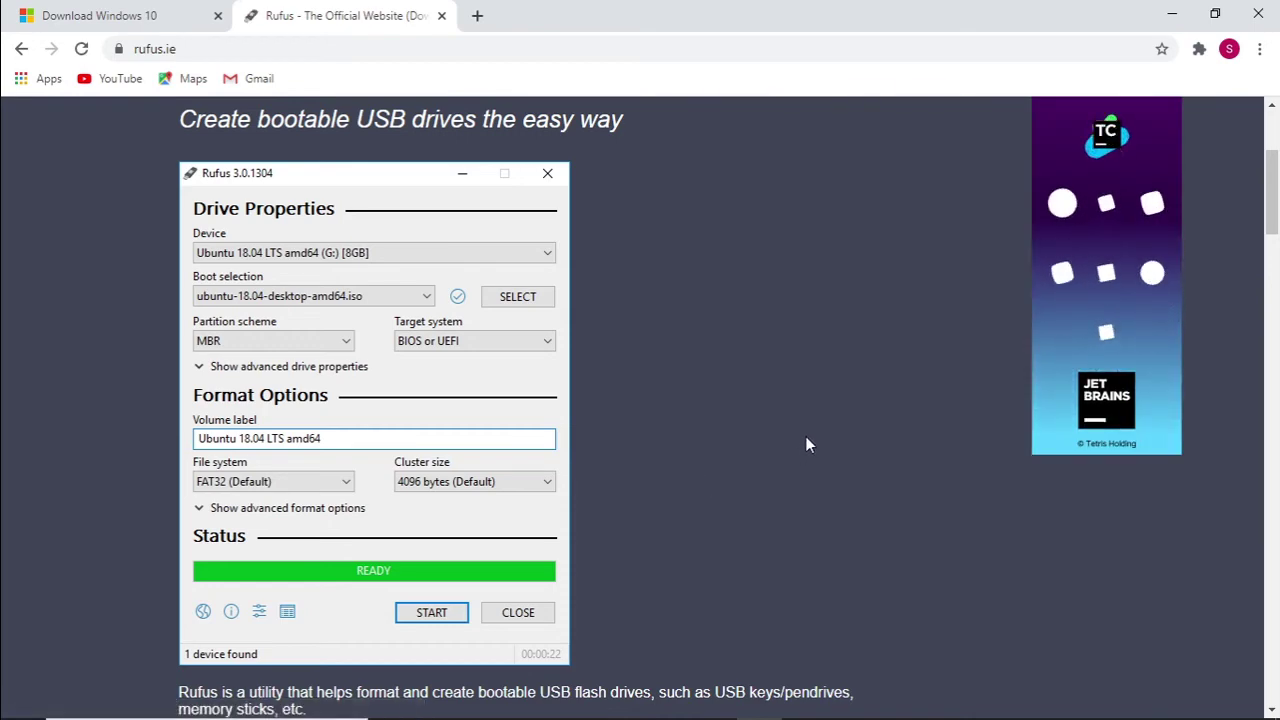
pyautogui.scroll(-3, 805, 436)
pyautogui.scroll(1, 726, 498)
pyautogui.scroll(1, 726, 498)
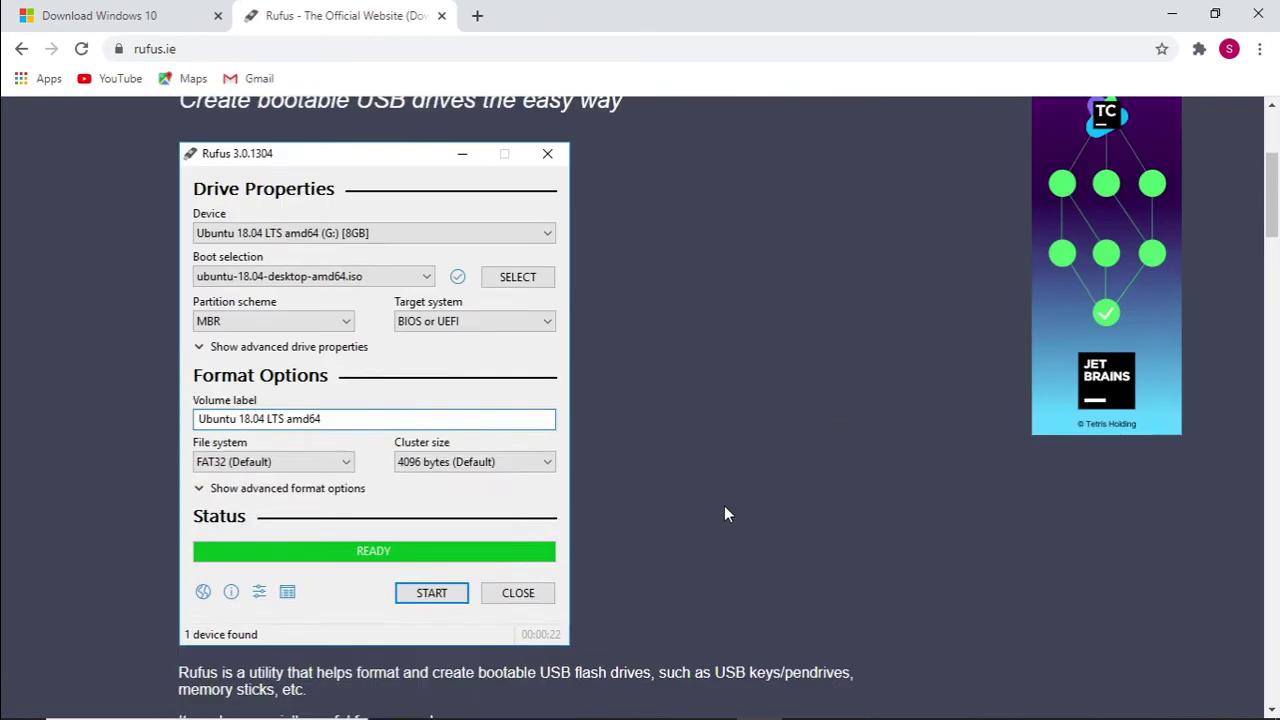
pyautogui.scroll(-5, 724, 505)
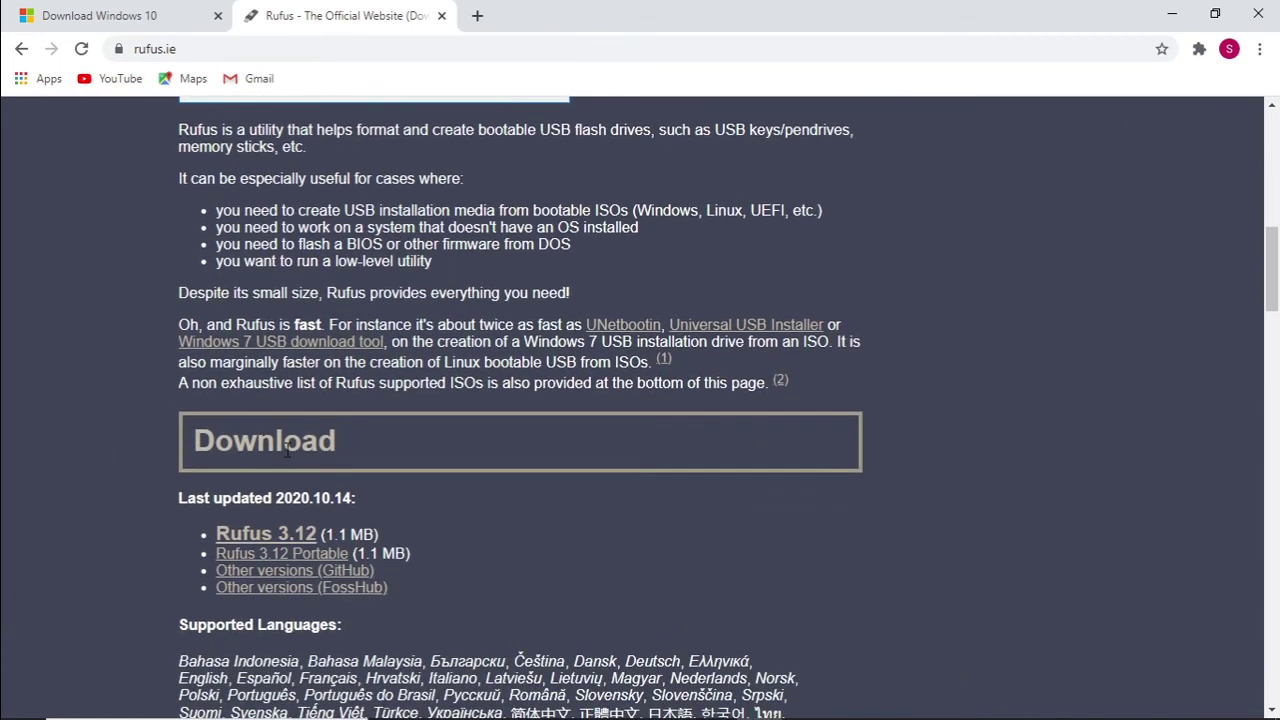
pyautogui.click(287, 537)
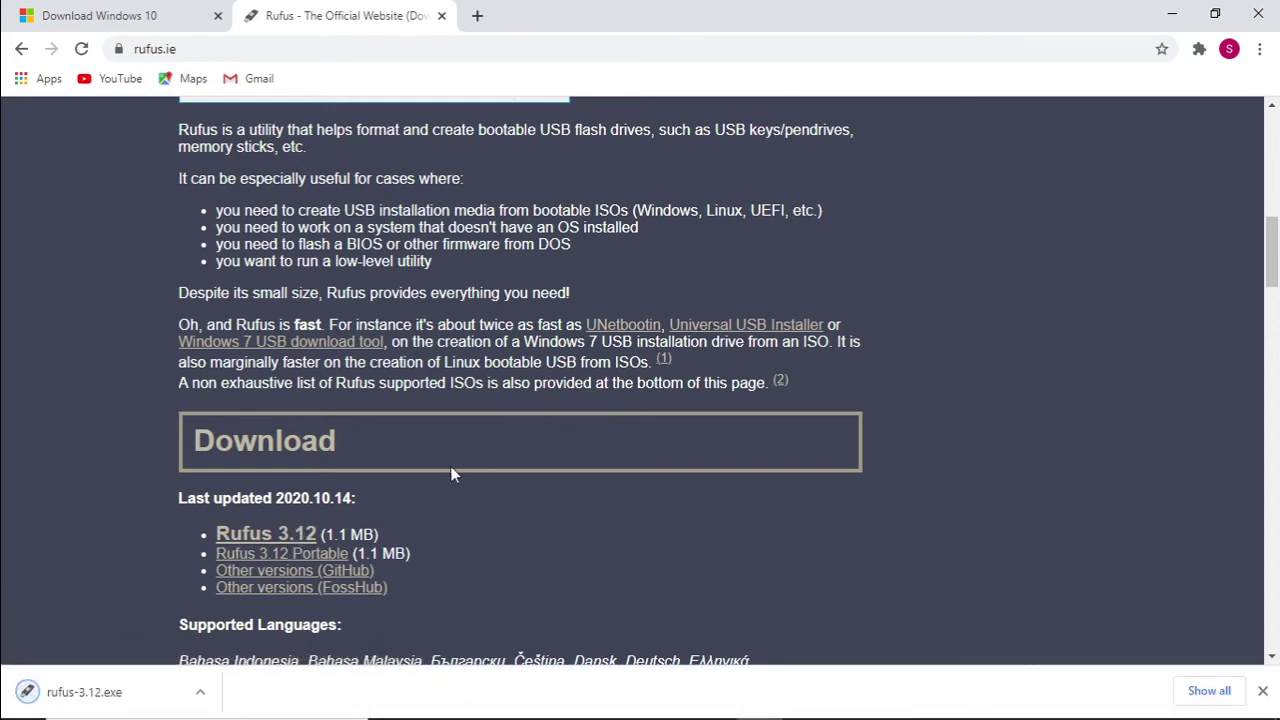
# - Run the downloaded rufus-3.12.exe and decline online update checks
pyautogui.click(78, 688)
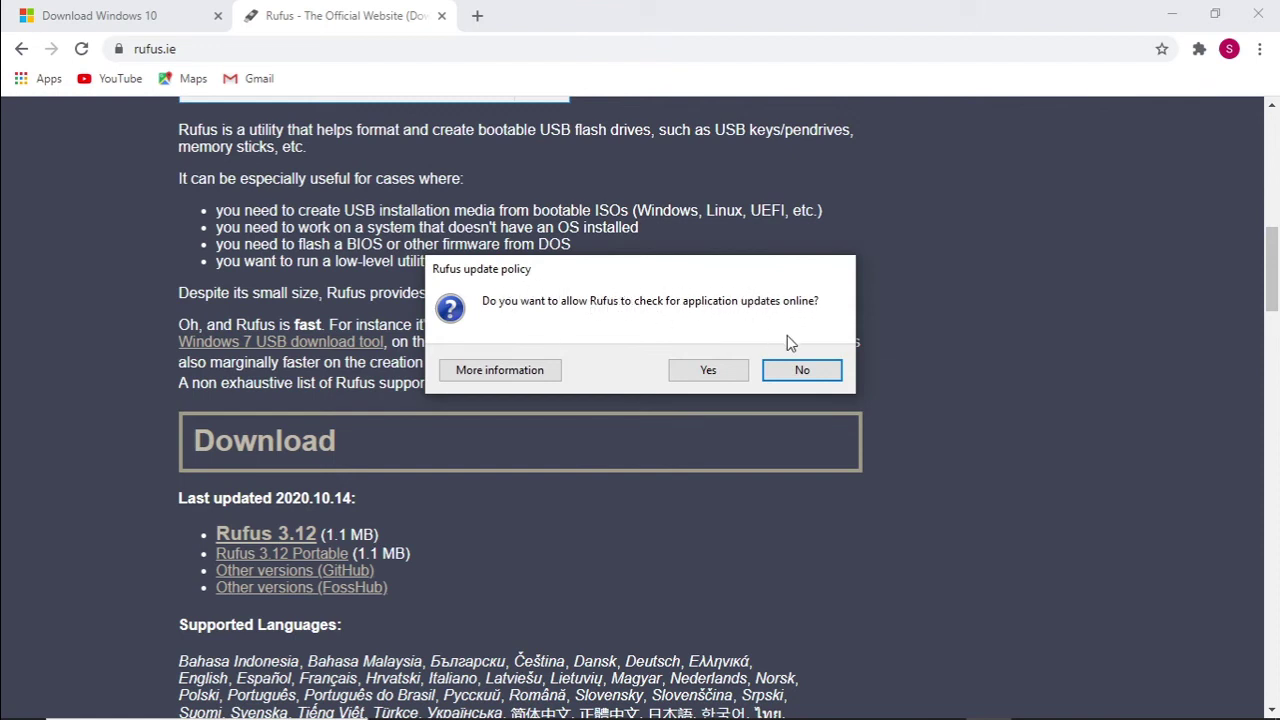
pyautogui.click(799, 372)
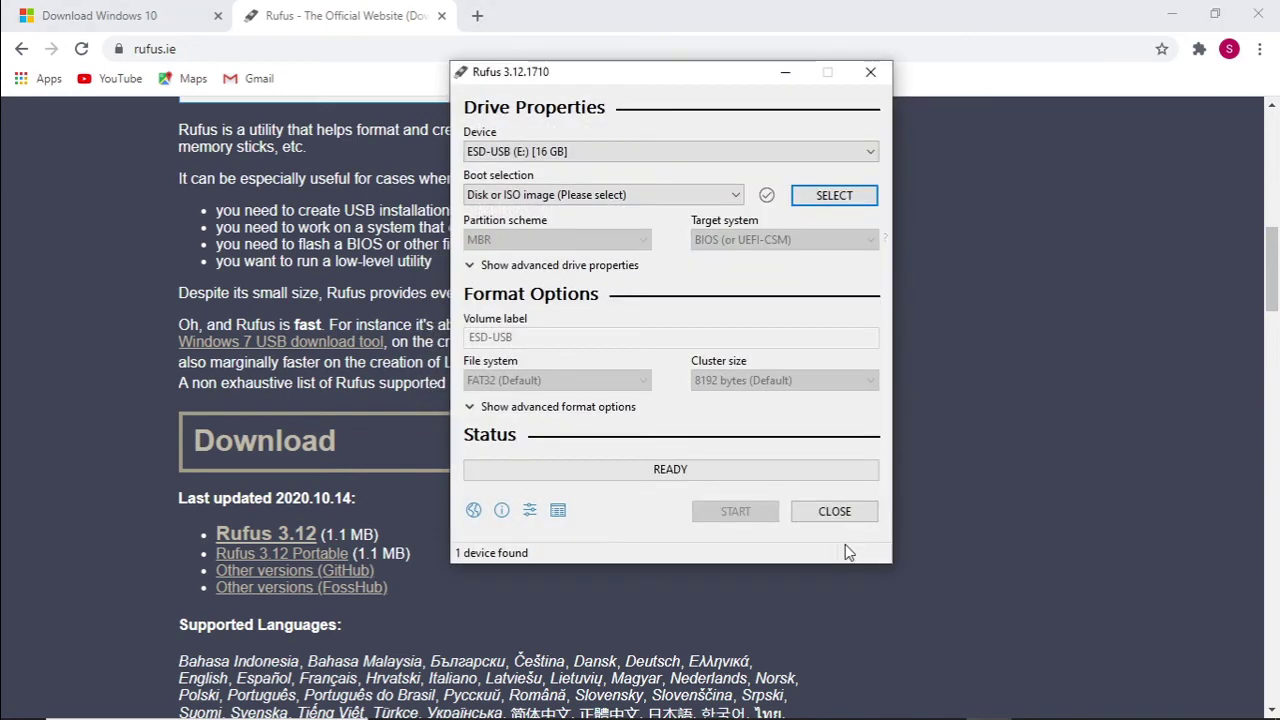
pyautogui.moveTo(686, 75); pyautogui.dragTo(651, 117)
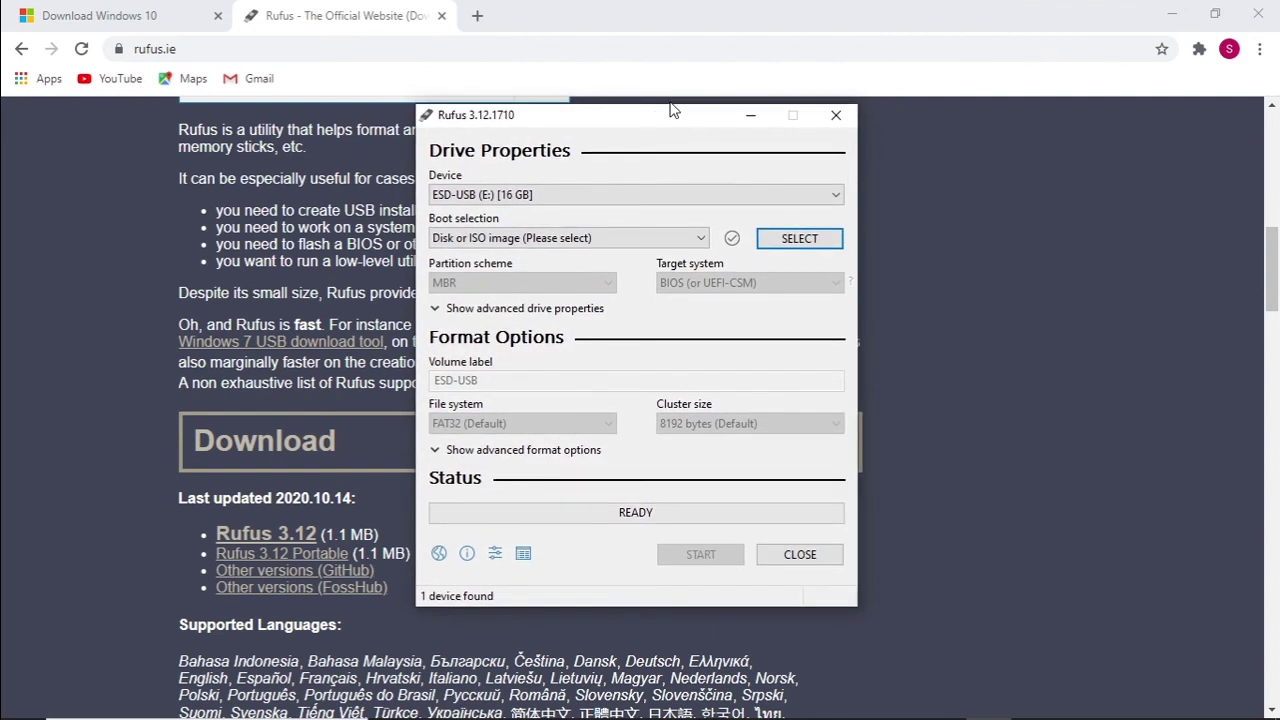
# - Use ESD-USB (E:) as the device, choose Disk or ISO image for booting, and load the Windows 10 ISO from the Desktop
pyautogui.click(667, 198)
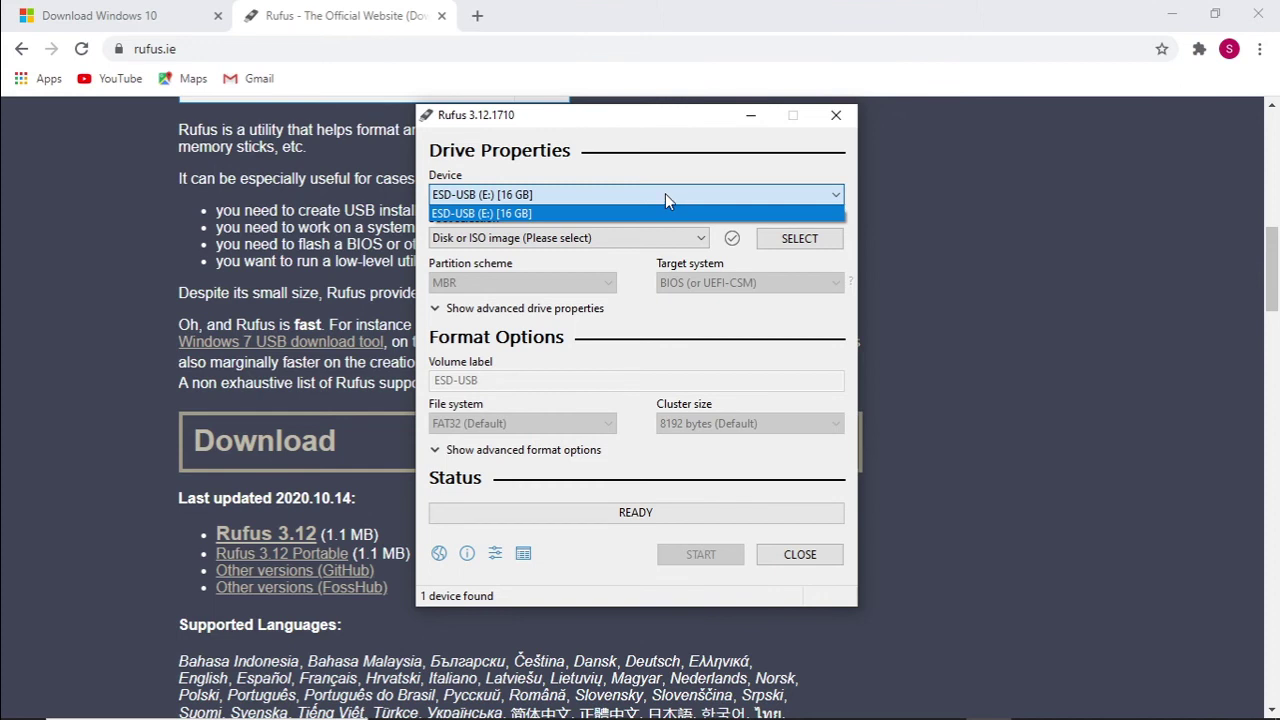
pyautogui.click(652, 178)
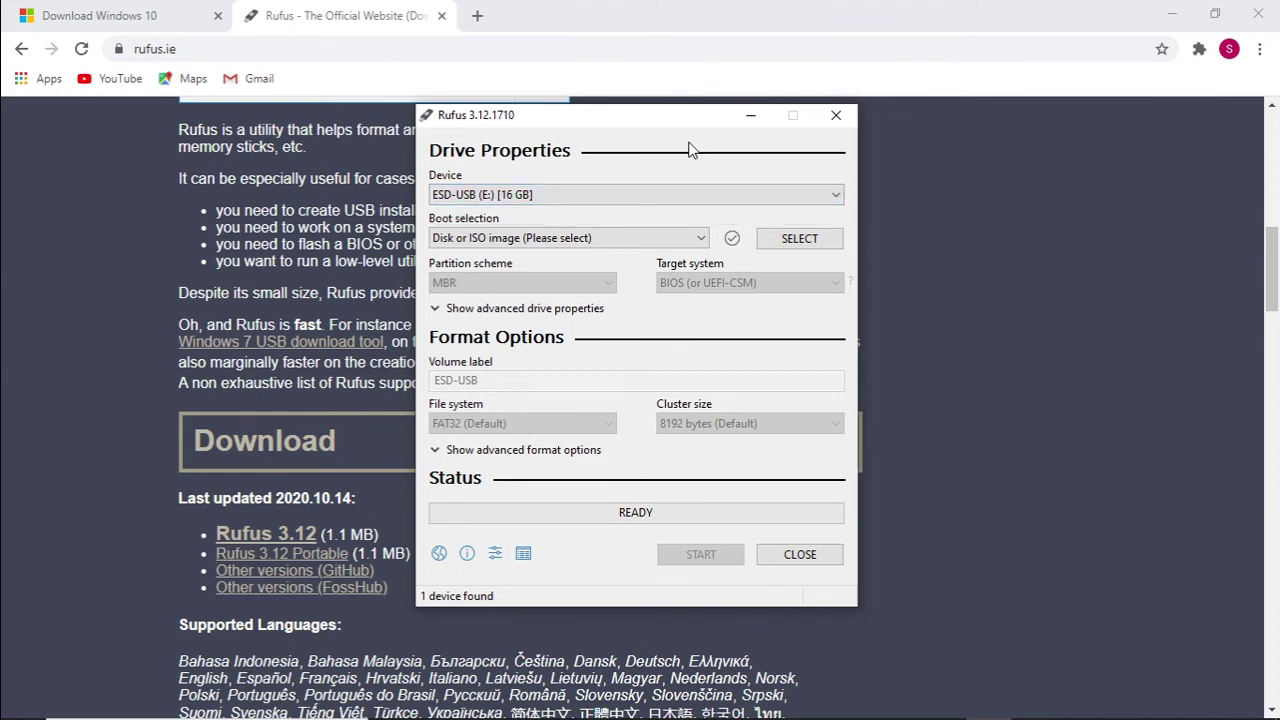
pyautogui.click(604, 234)
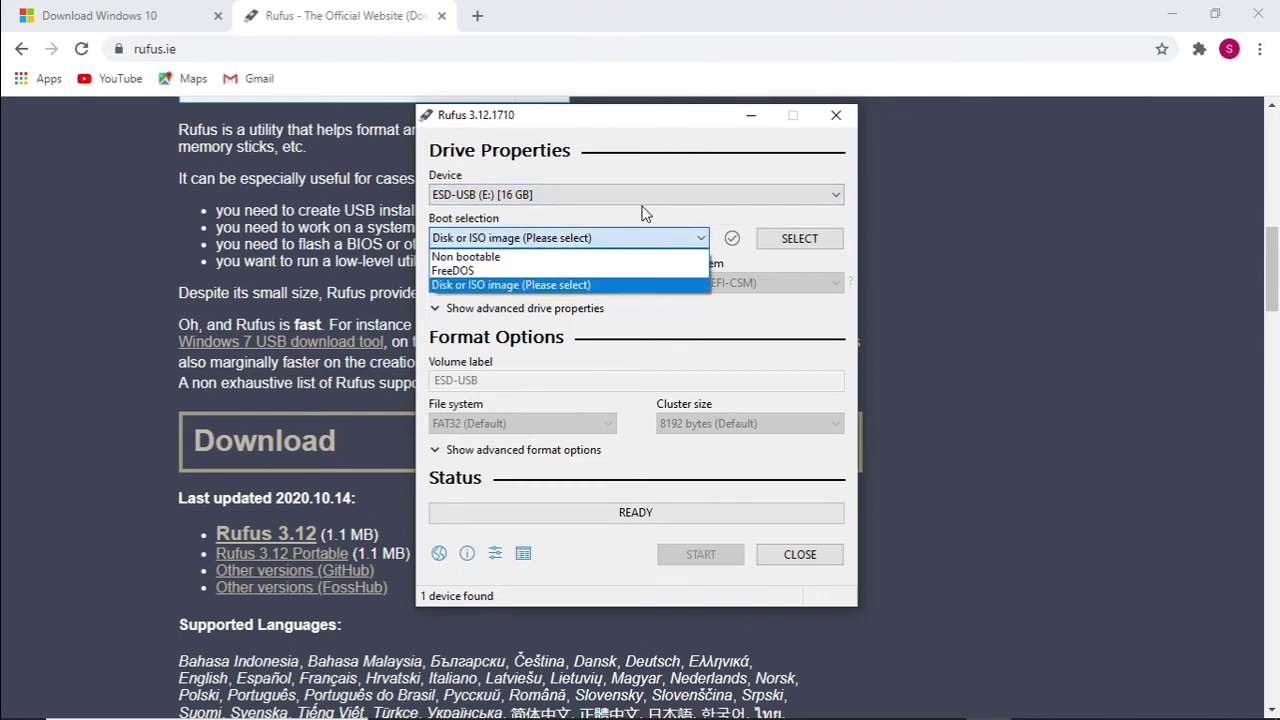
pyautogui.click(541, 285)
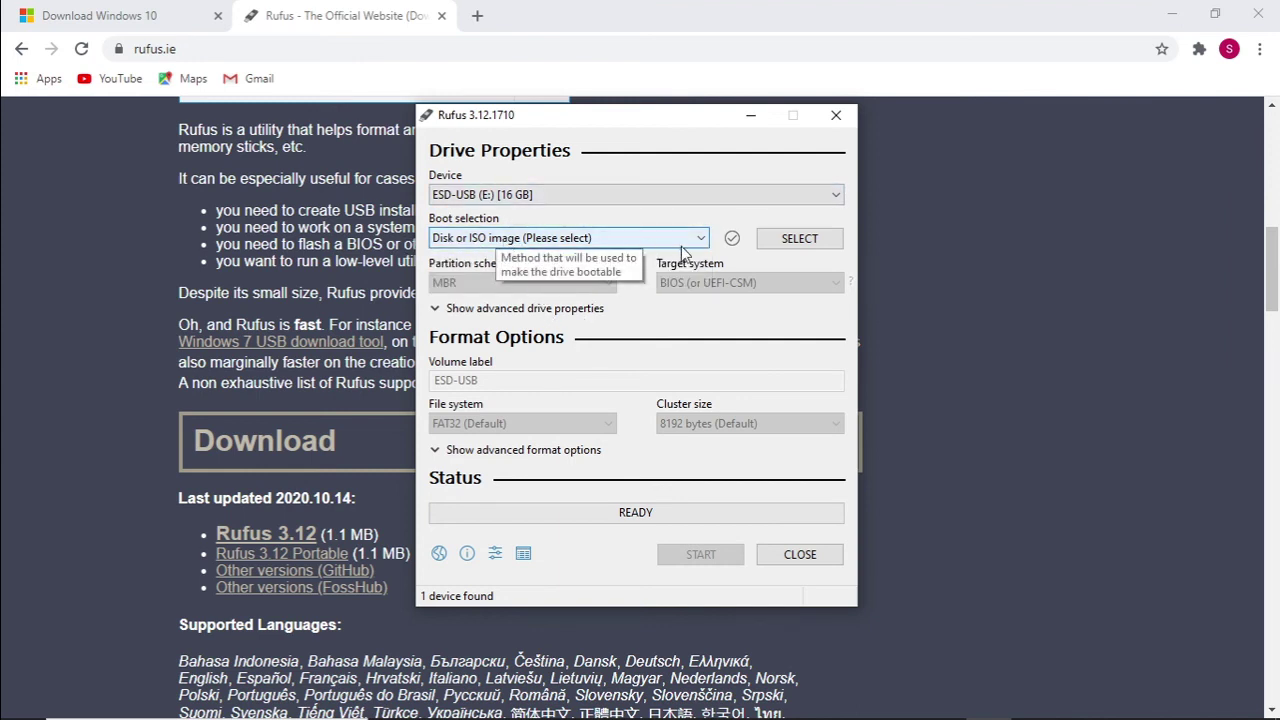
pyautogui.click(816, 244)
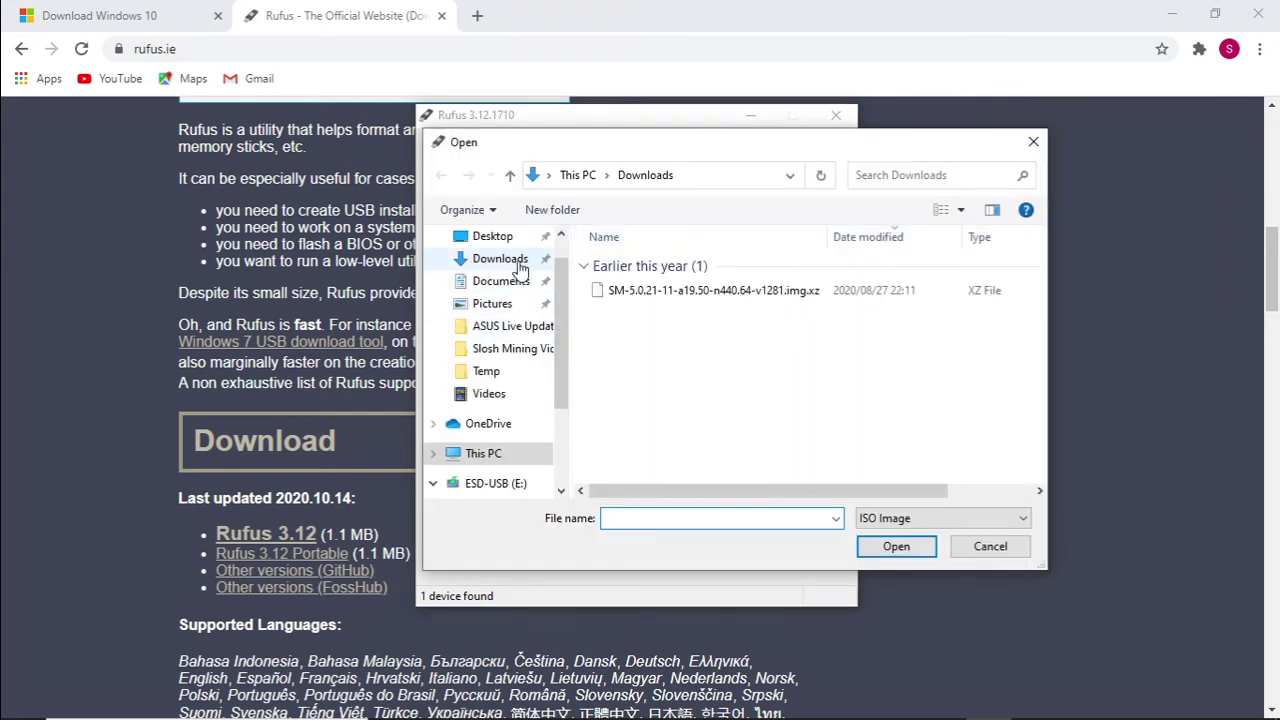
pyautogui.click(500, 236)
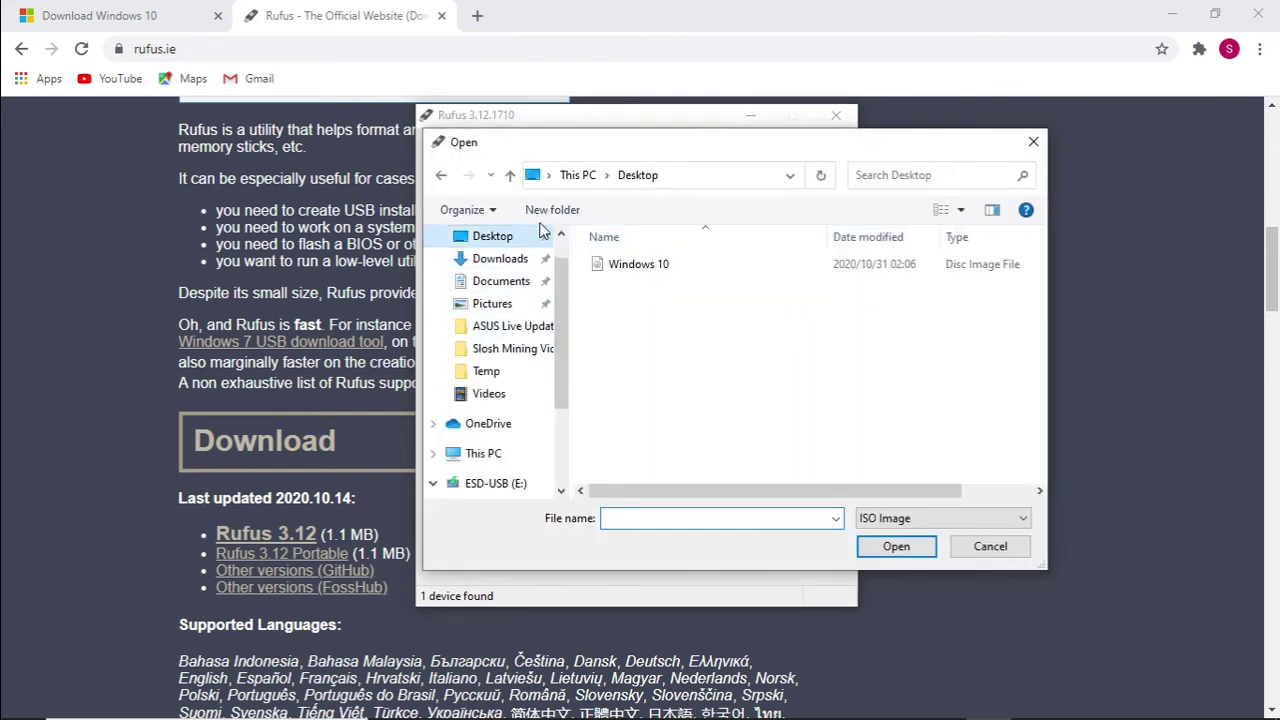
pyautogui.click(700, 265)
pyautogui.click(881, 547)
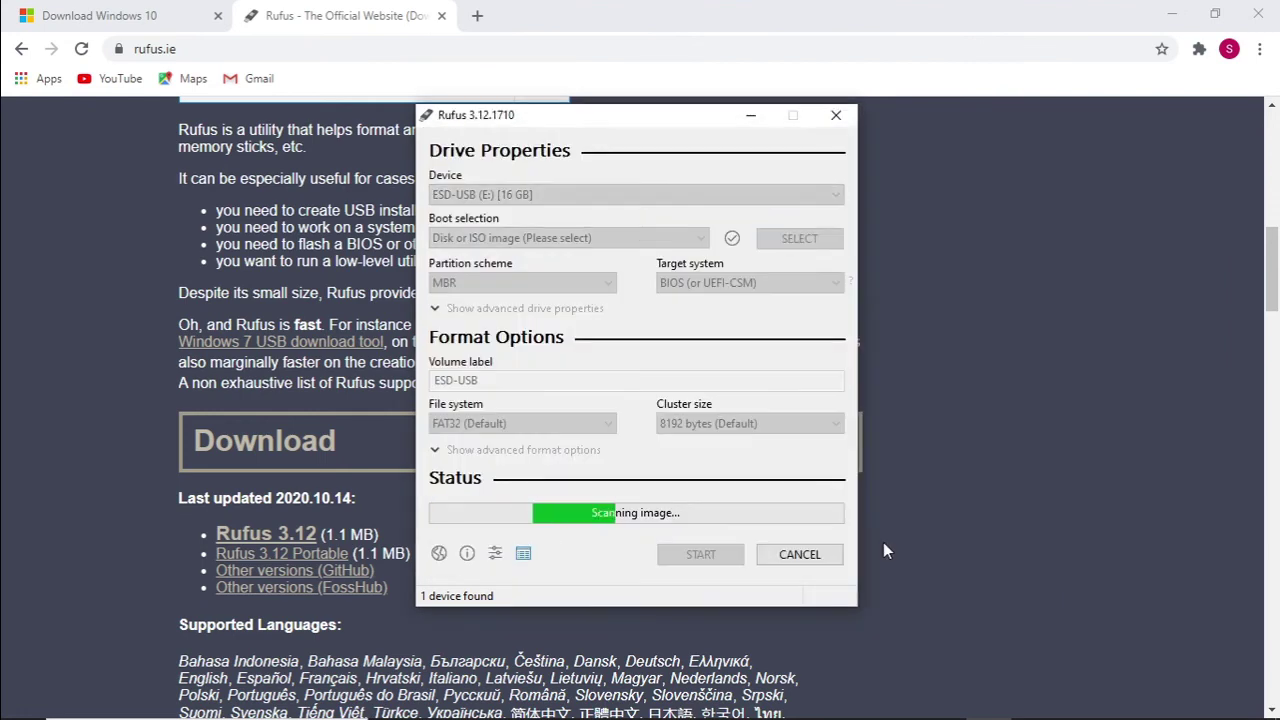
# - Set the partition scheme to MBR and the volume label to Windows 10
pyautogui.click(508, 331)
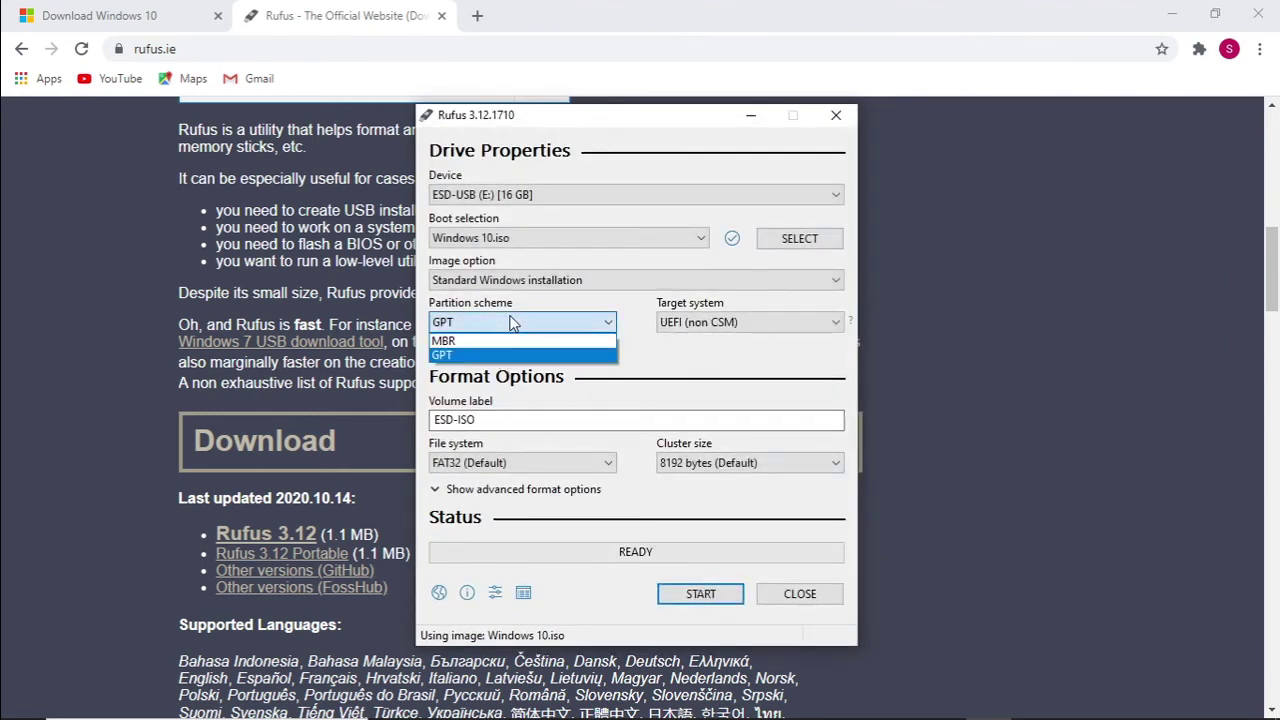
pyautogui.click(513, 346)
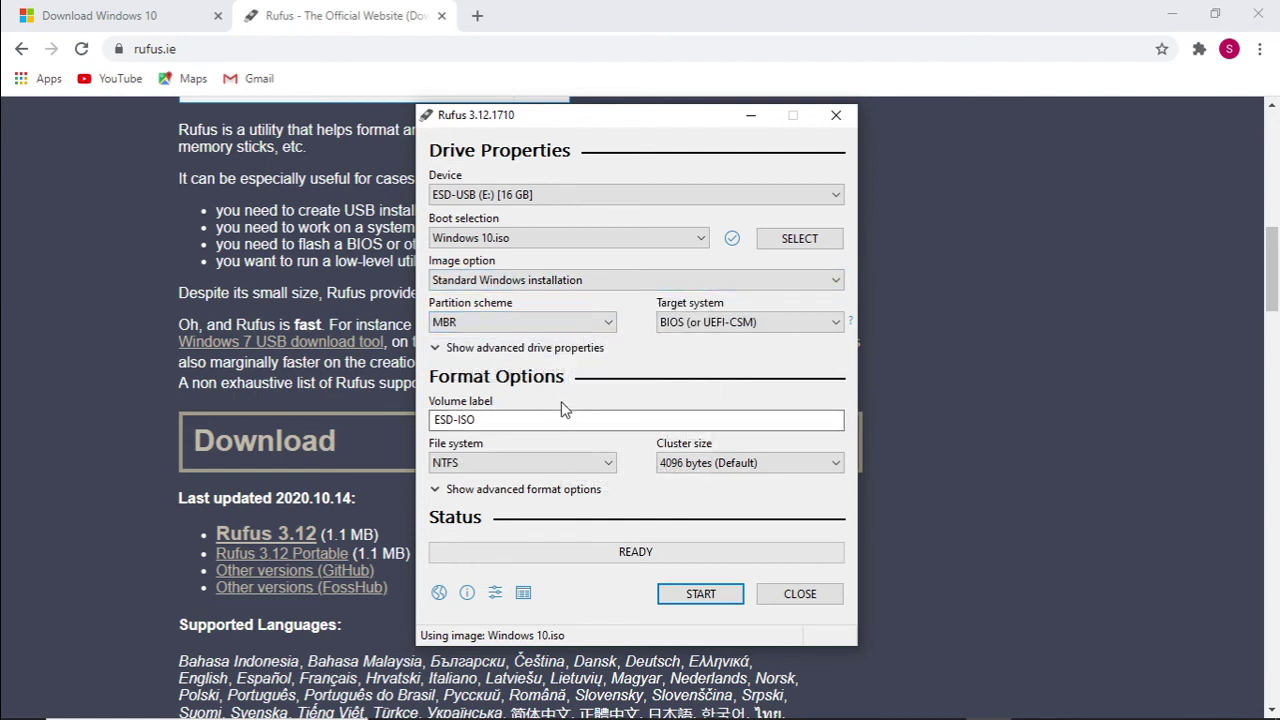
pyautogui.moveTo(563, 418); pyautogui.dragTo(135, 433)
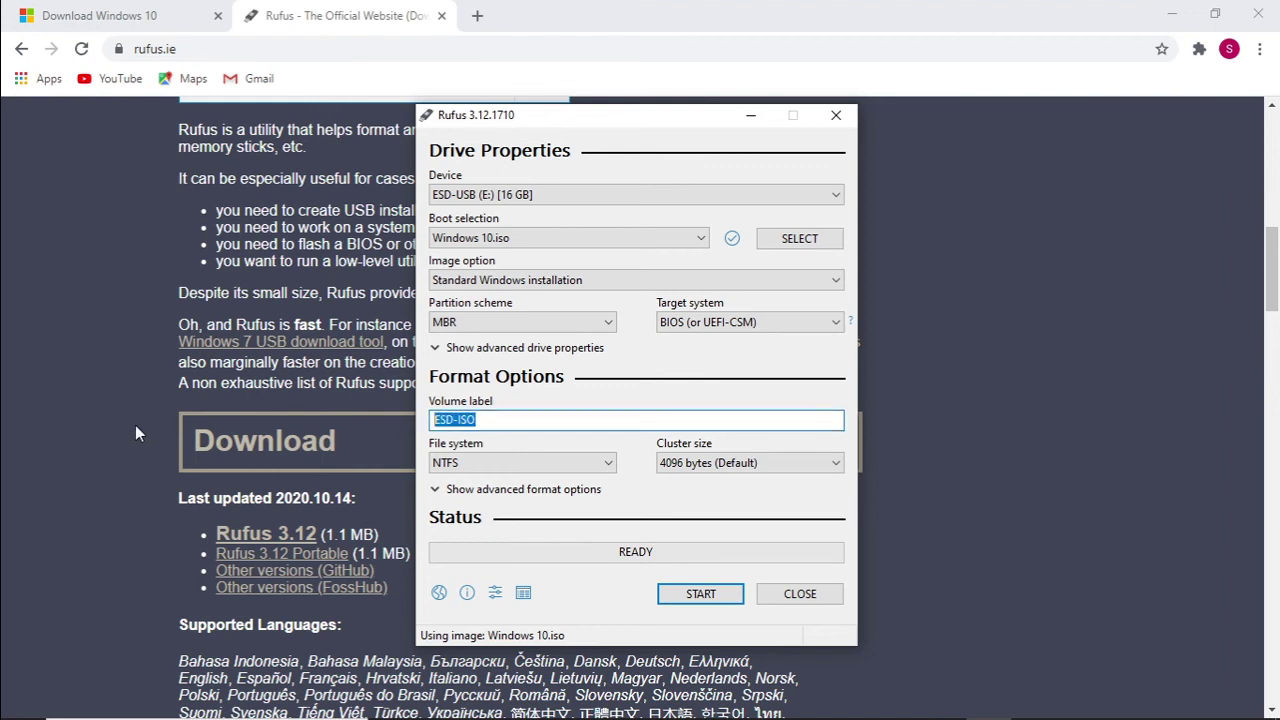
pyautogui.write('Windows 10')
# - Review the target system and file system choices and the advanced format options
pyautogui.click(824, 324)
pyautogui.click(822, 325)
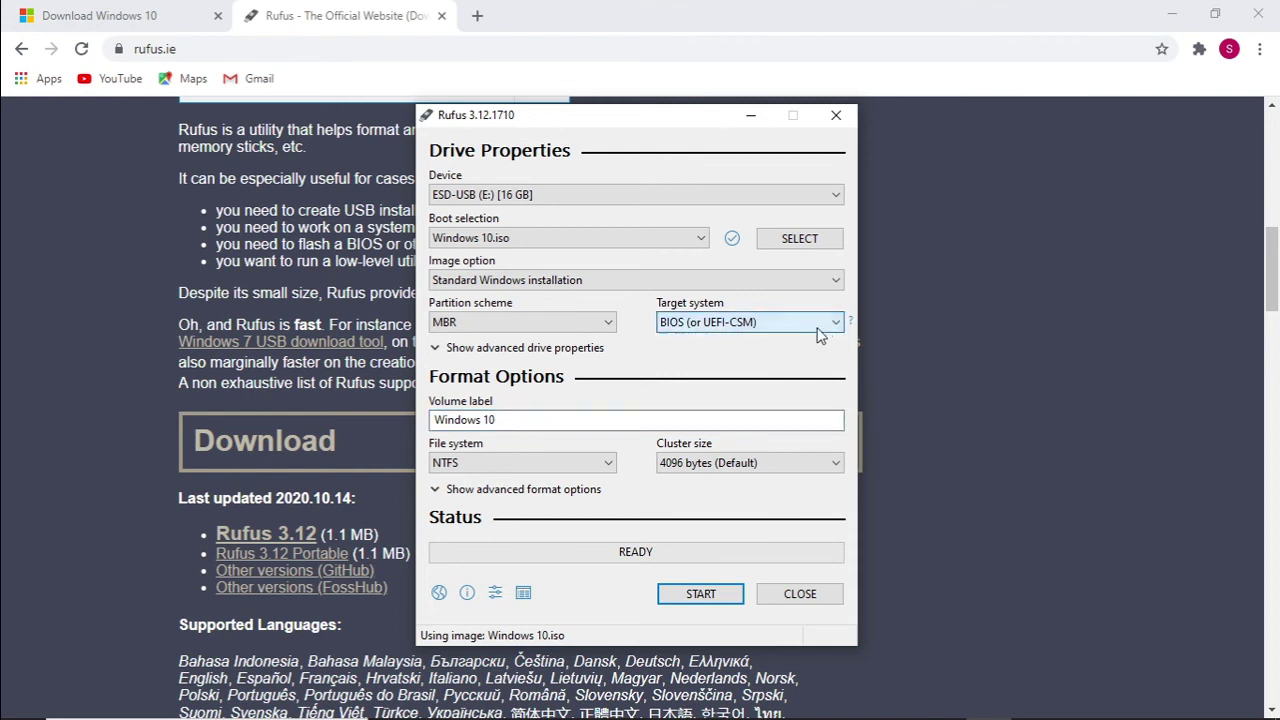
pyautogui.click(478, 463)
pyautogui.click(479, 464)
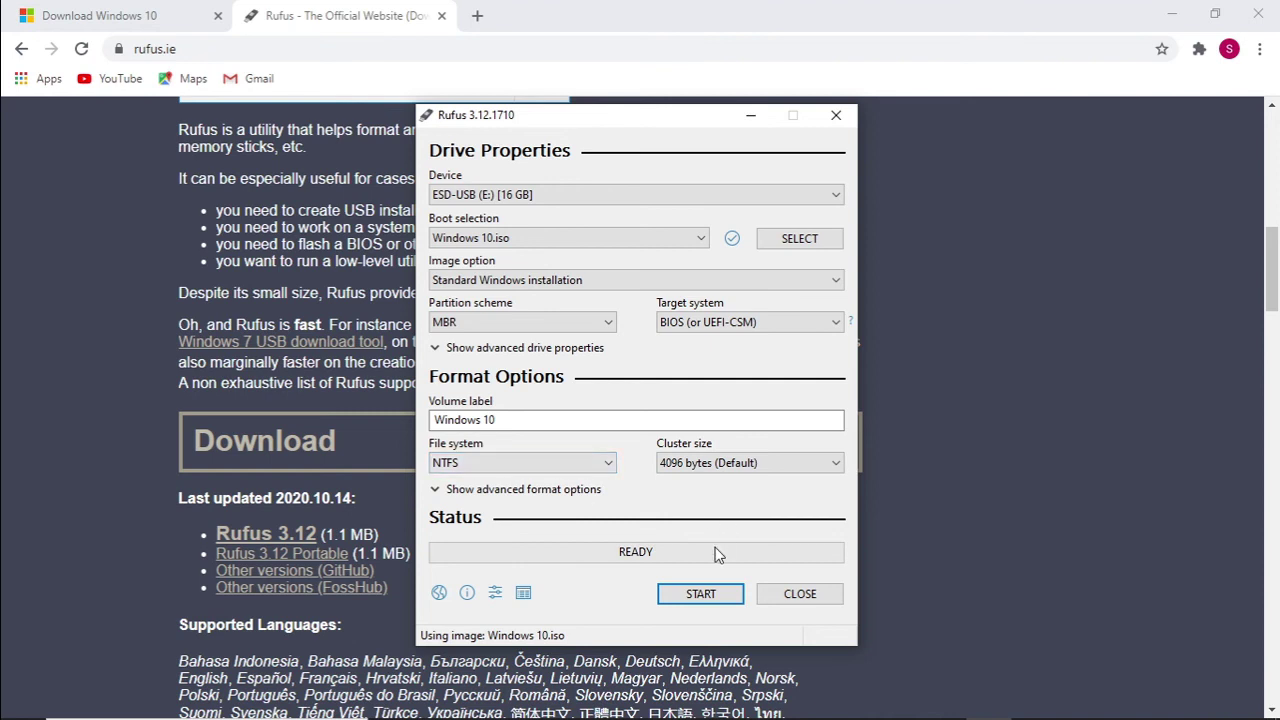
pyautogui.click(436, 490)
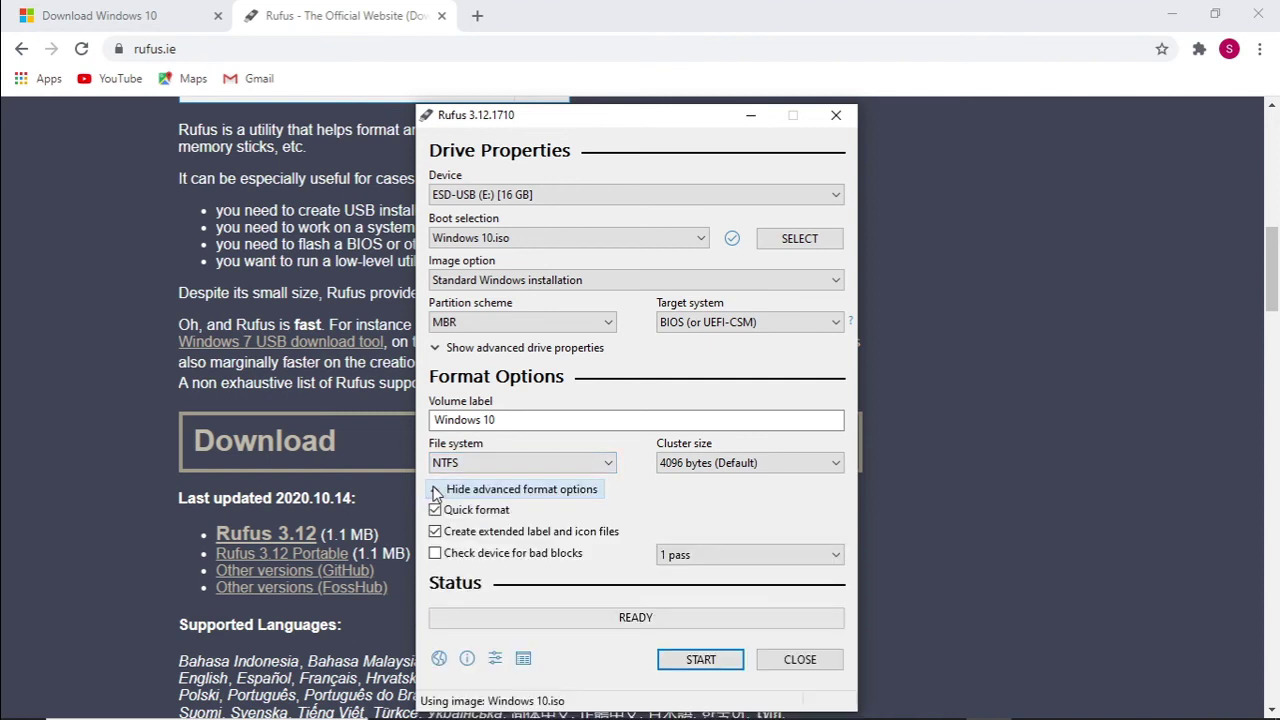
# - Write the Windows 10 image to the USB drive, accepting that its data is erased, and close Rufus when it finishes
pyautogui.click(697, 662)
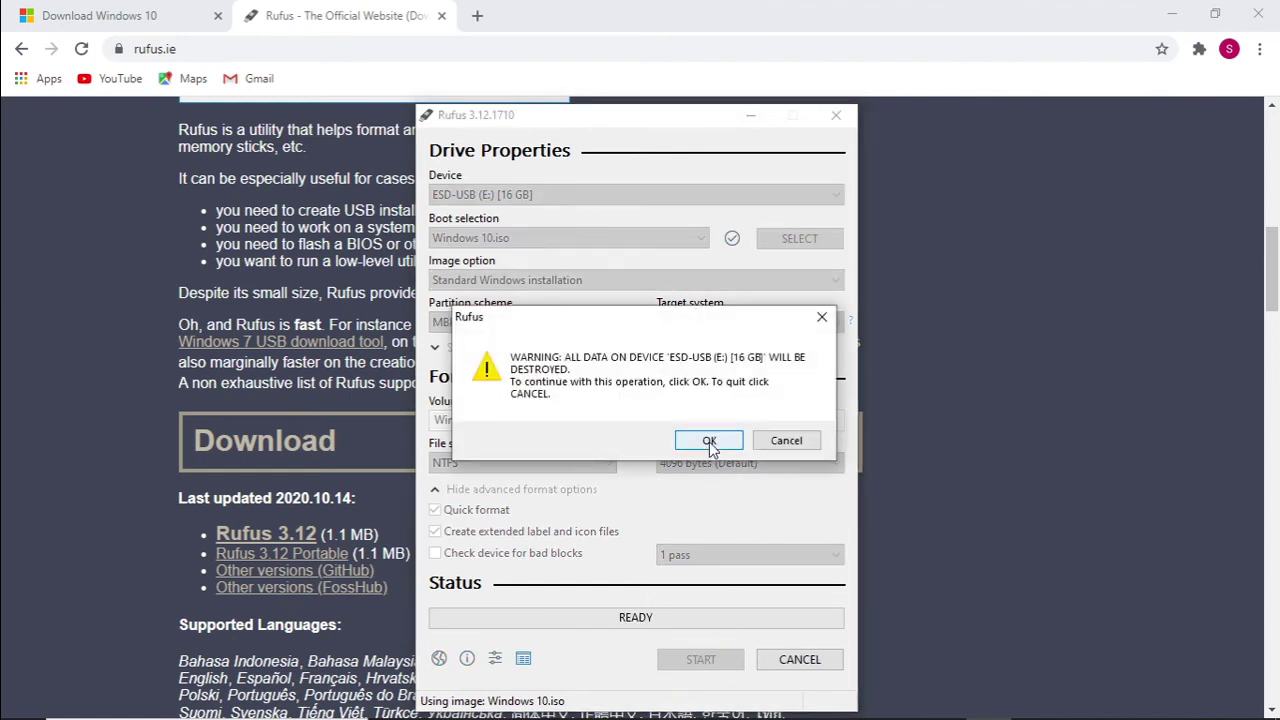
pyautogui.click(709, 442)
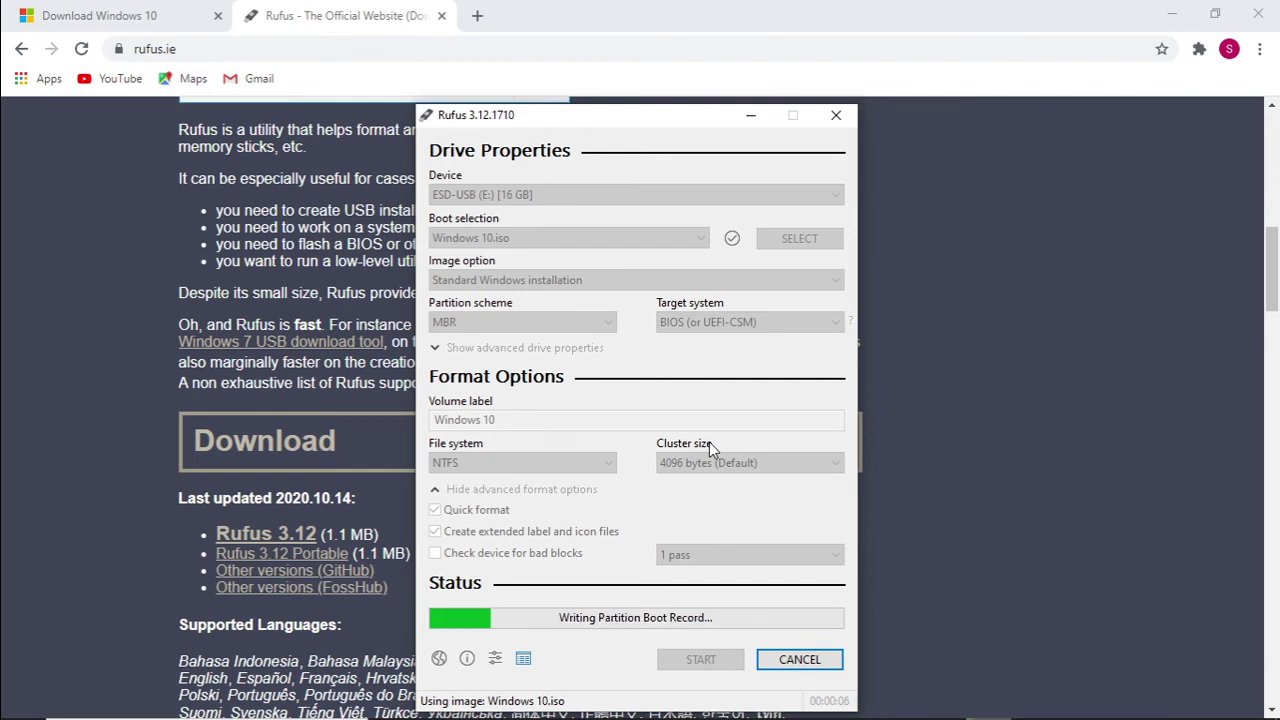
pyautogui.moveTo(690, 120); pyautogui.dragTo(688, 76)
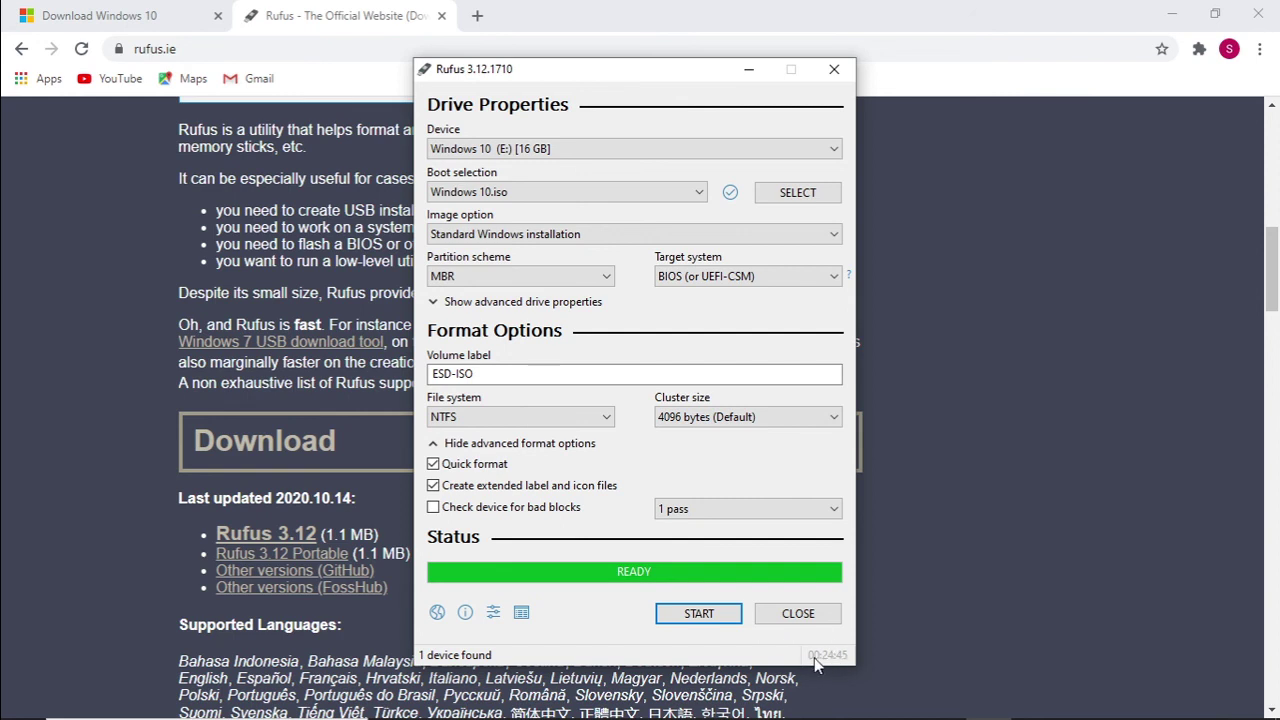
pyautogui.click(785, 618)
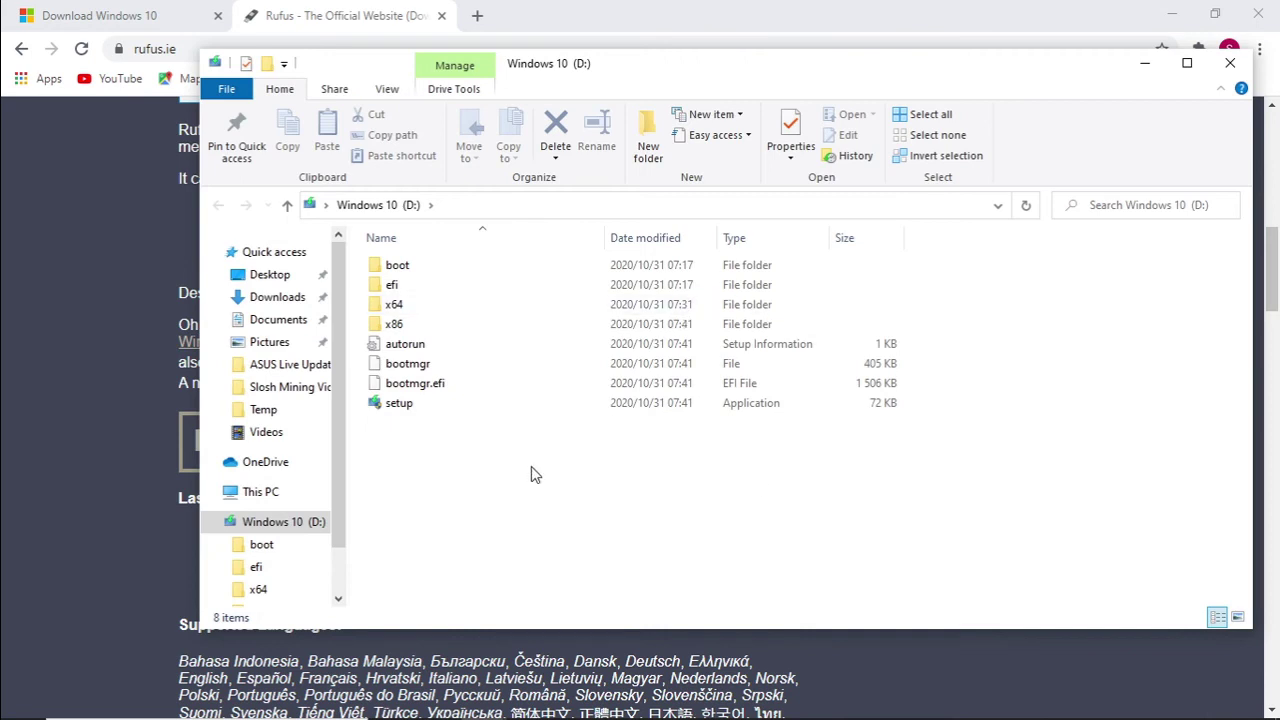
# - Launch the setup application from the Windows 10 (D:) drive in File Explorer
pyautogui.doubleClick(430, 404)
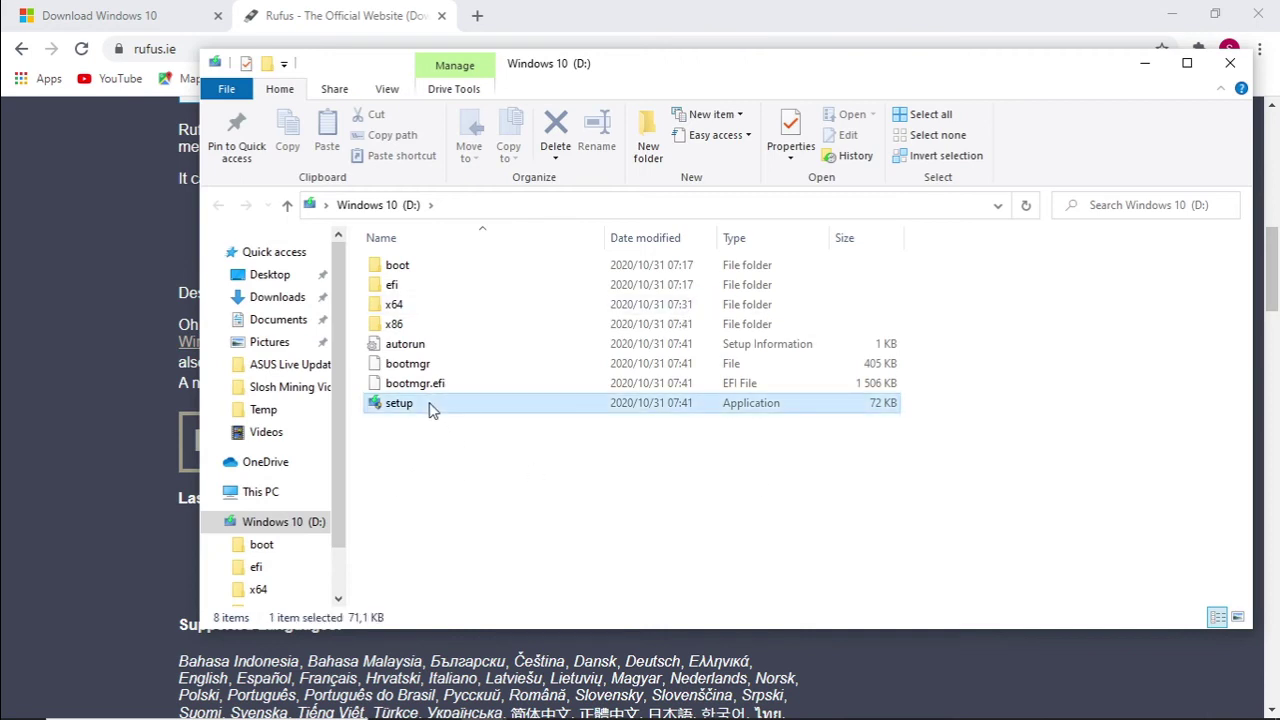